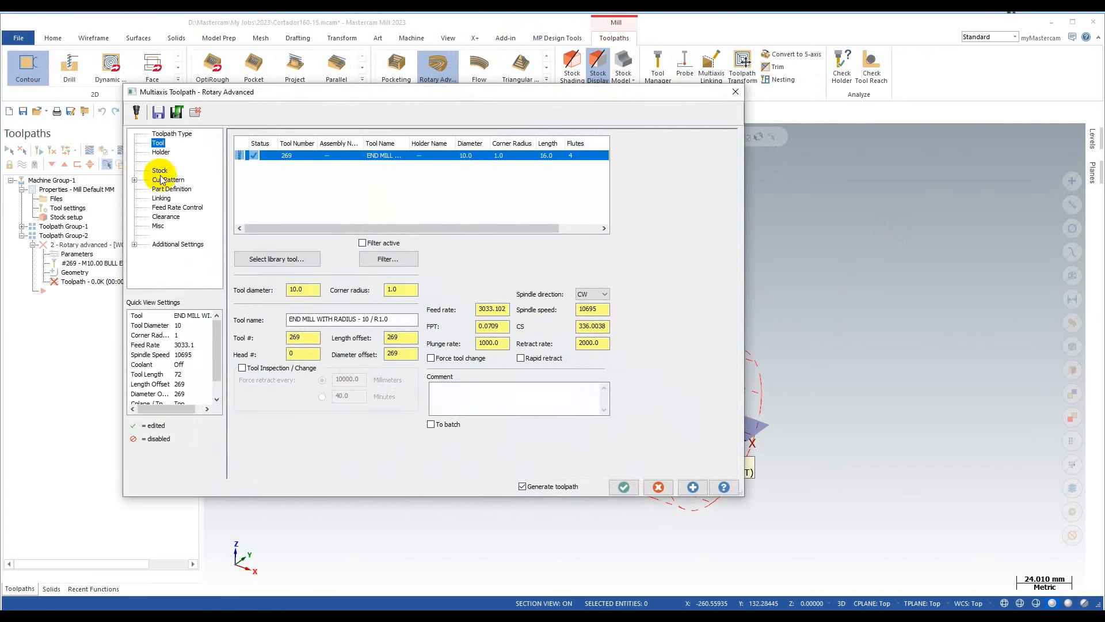
Step: Select all faces of the solid part as the machining geometry in the Rotary Advanced part definition
{"action": "left_click", "coordinate": [160, 171]}
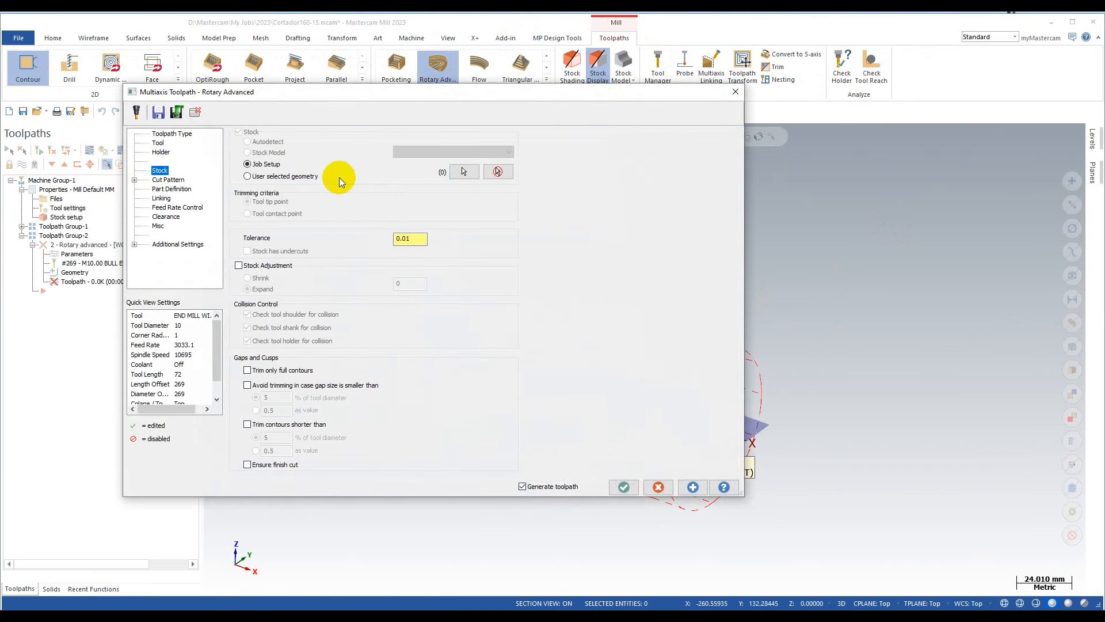
{"action": "left_click", "coordinate": [176, 182]}
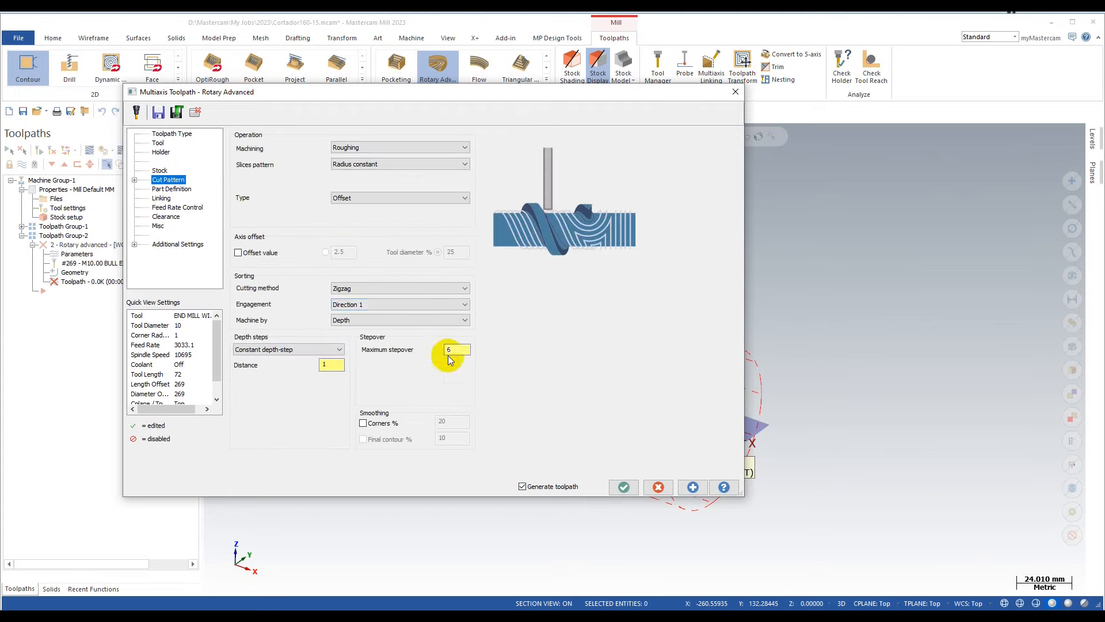
{"action": "left_click", "coordinate": [168, 189]}
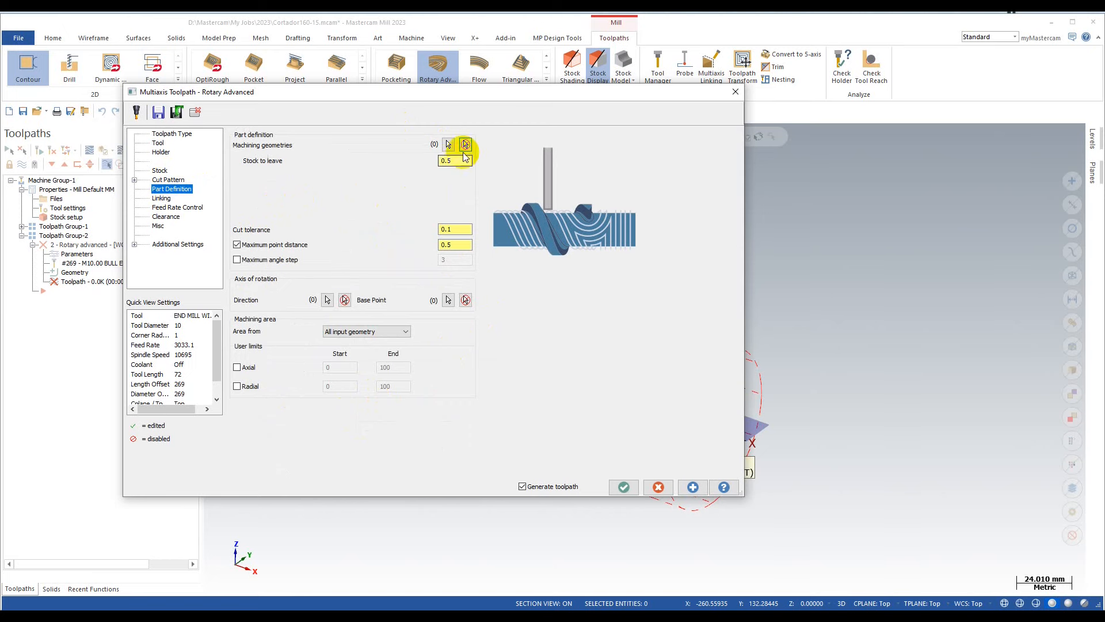
{"action": "left_click", "coordinate": [449, 145]}
{"action": "left_click", "coordinate": [400, 280]}
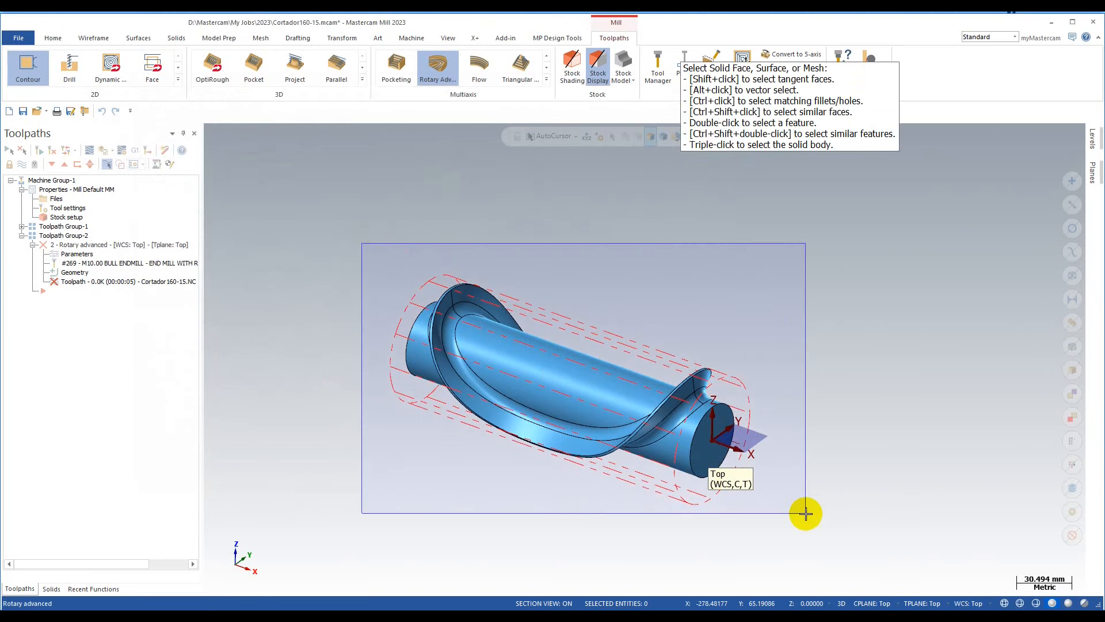
{"action": "key", "text": "Return"}
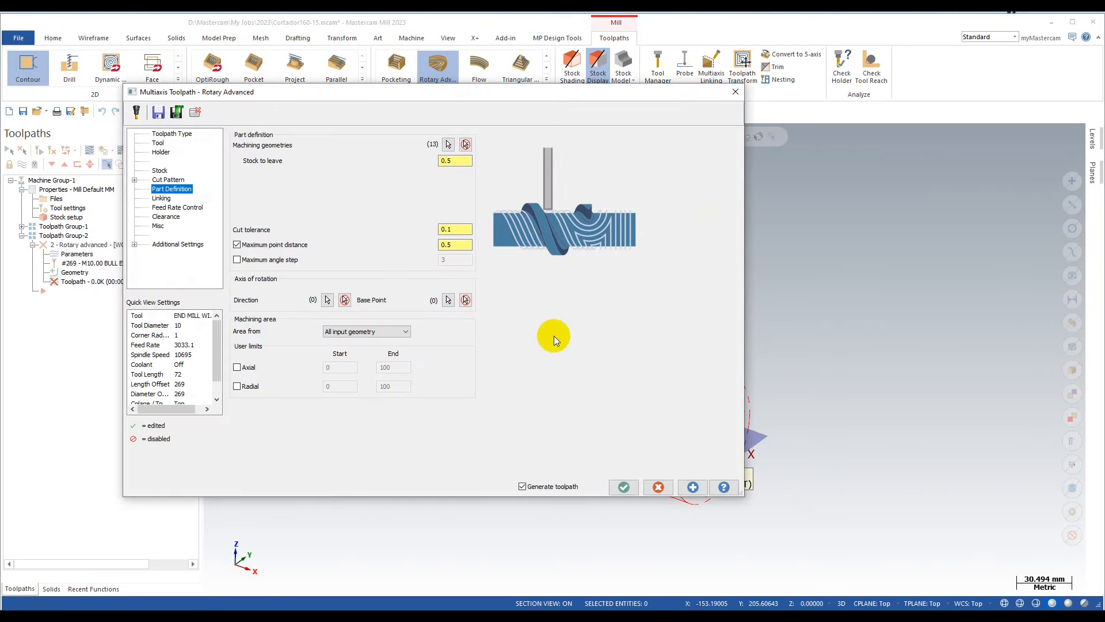
Step: Display the part as wireframe and choose its central axis line as the direction of the axis of rotation
{"action": "left_click", "coordinate": [327, 300]}
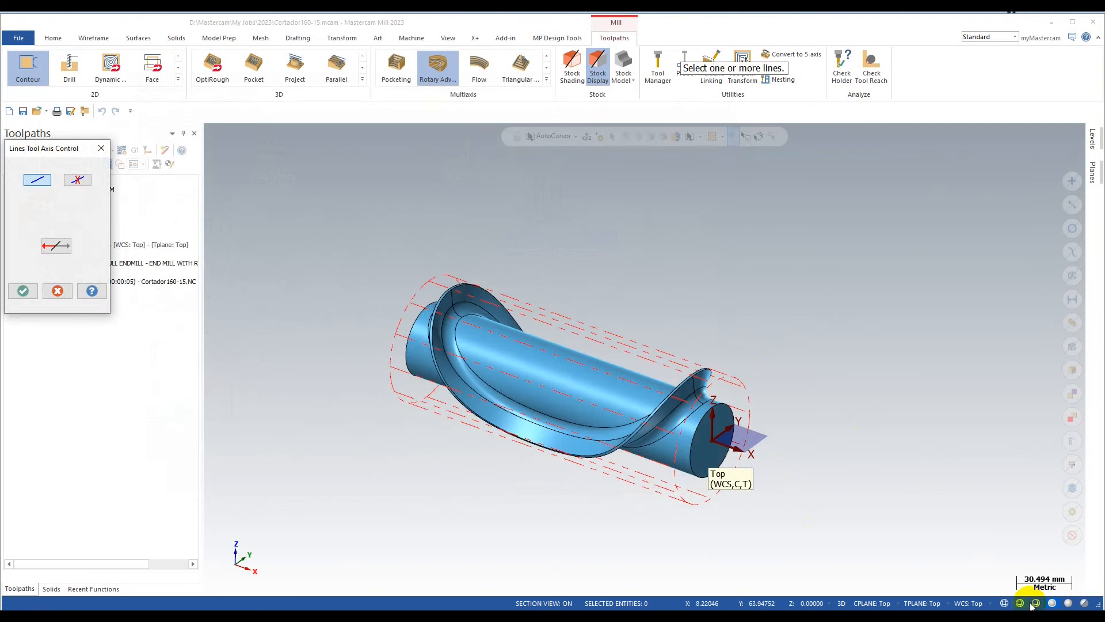
{"action": "left_click", "coordinate": [1004, 602]}
{"action": "left_click", "coordinate": [622, 421]}
{"action": "scroll", "coordinate": [621, 421], "scroll_direction": "up", "scroll_amount": 1}
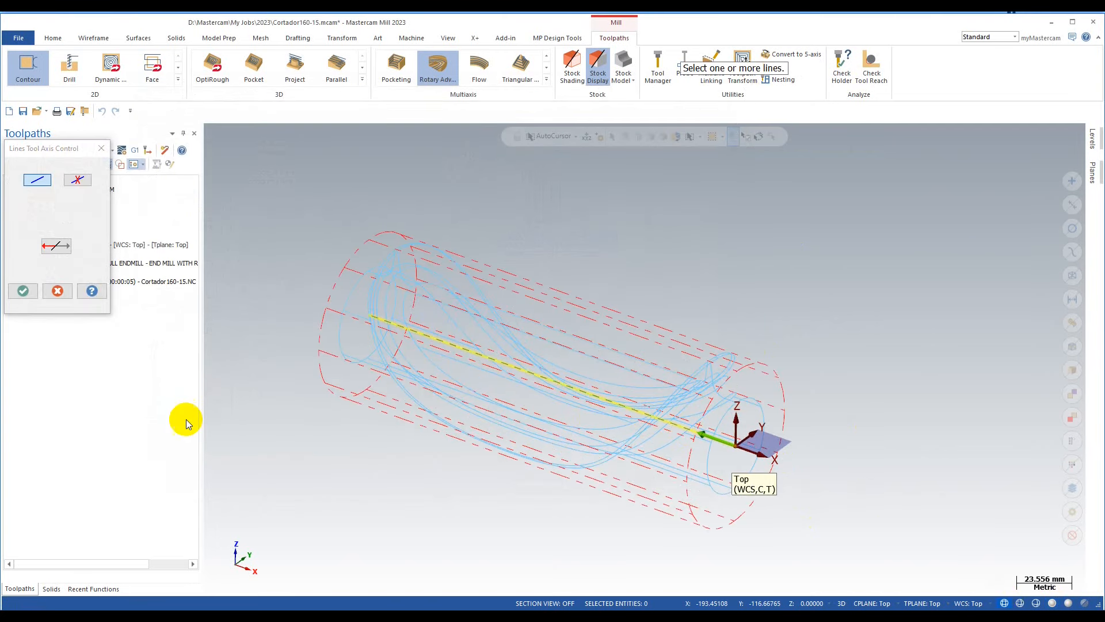
{"action": "left_click", "coordinate": [23, 291]}
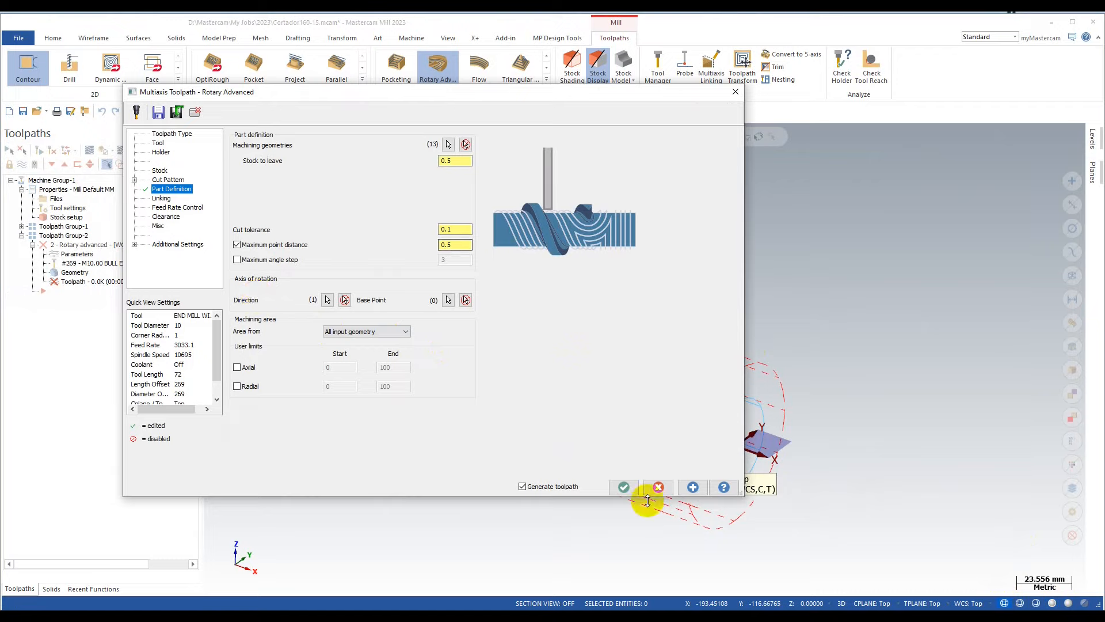
Step: Check the tolerance and cut pattern settings, and generate the Rotary Advanced roughing toolpath
{"action": "left_click", "coordinate": [453, 244]}
{"action": "left_click", "coordinate": [453, 229]}
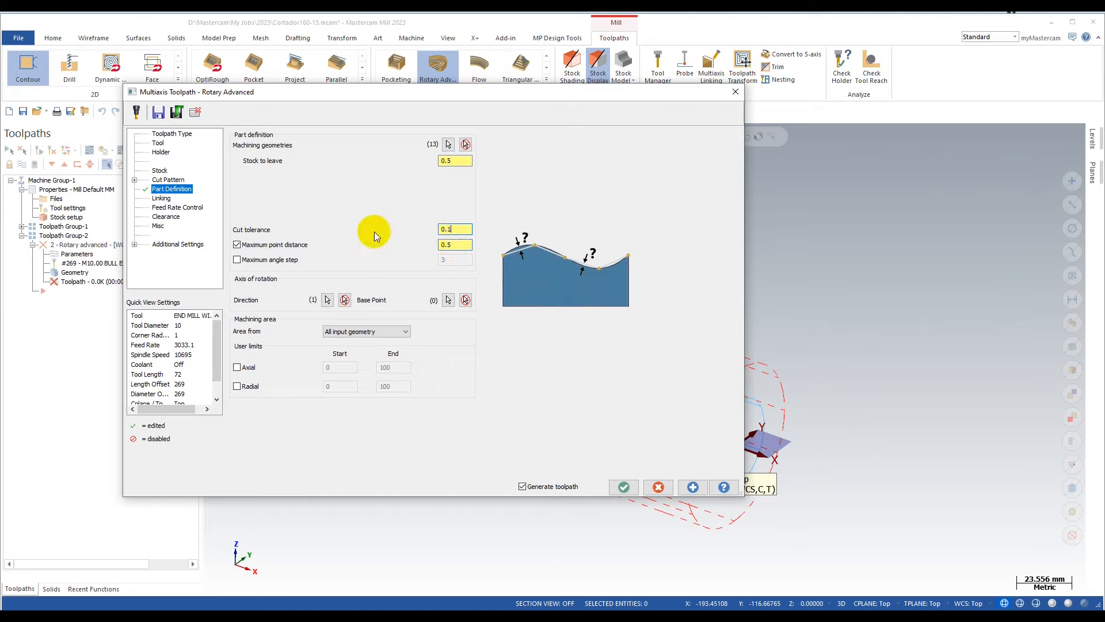
{"action": "left_click", "coordinate": [174, 182]}
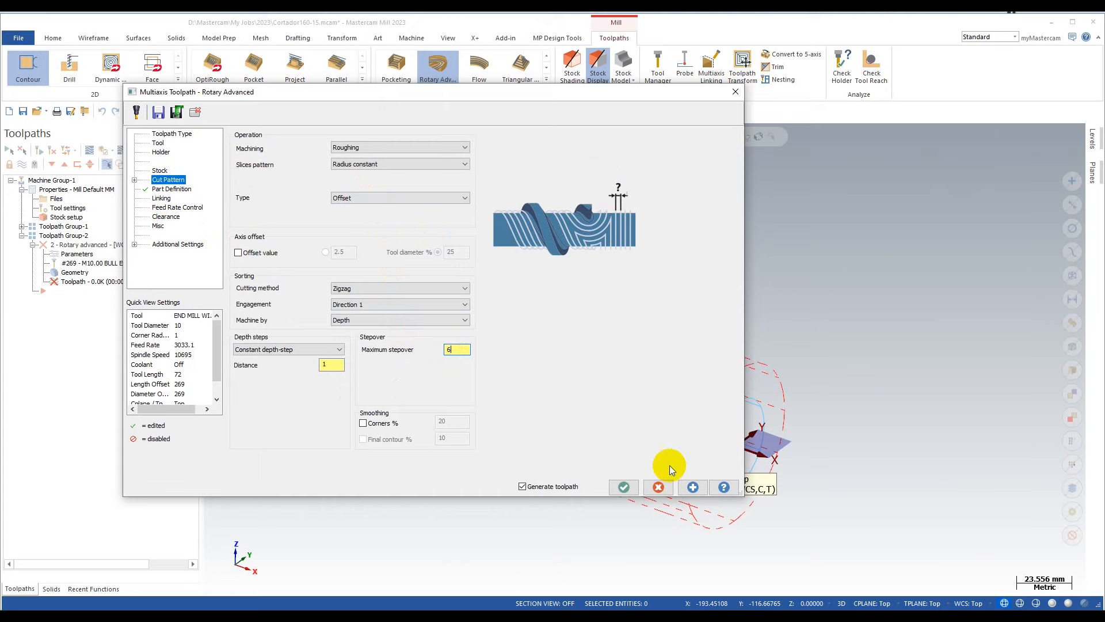
{"action": "left_click", "coordinate": [694, 487]}
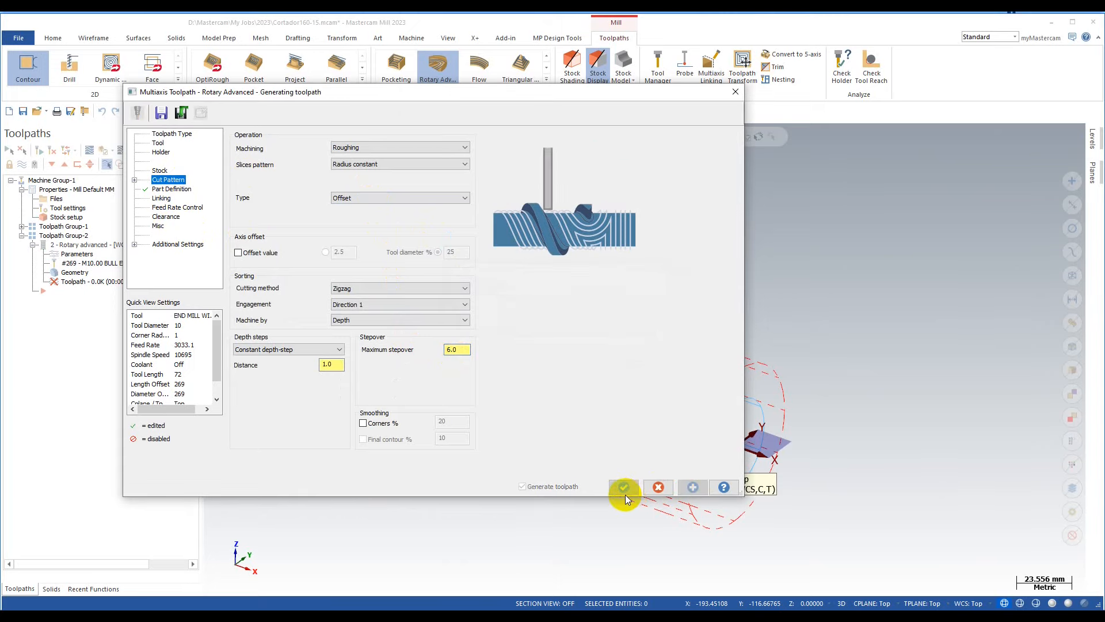
{"action": "left_click", "coordinate": [626, 488]}
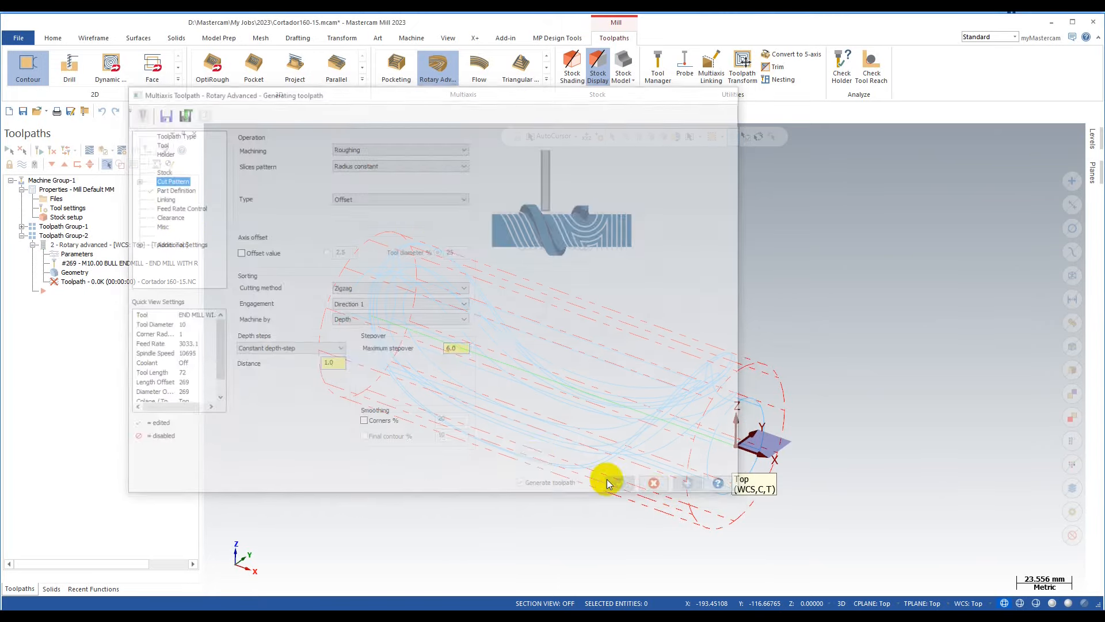
Step: View the rotary toolpath in isometric orientation and play its backplot simulation
{"action": "left_click", "coordinate": [463, 37]}
{"action": "middle_click_drag", "start_coordinate": [690, 368], "coordinate": [740, 306]}
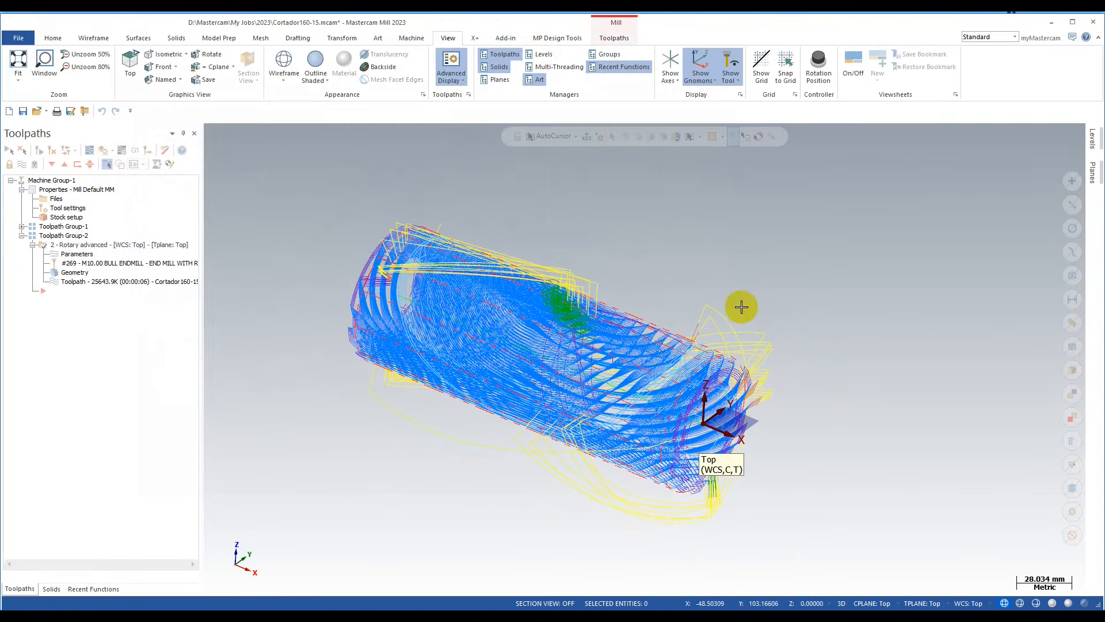
{"action": "right_click", "coordinate": [741, 303]}
{"action": "left_click", "coordinate": [814, 396]}
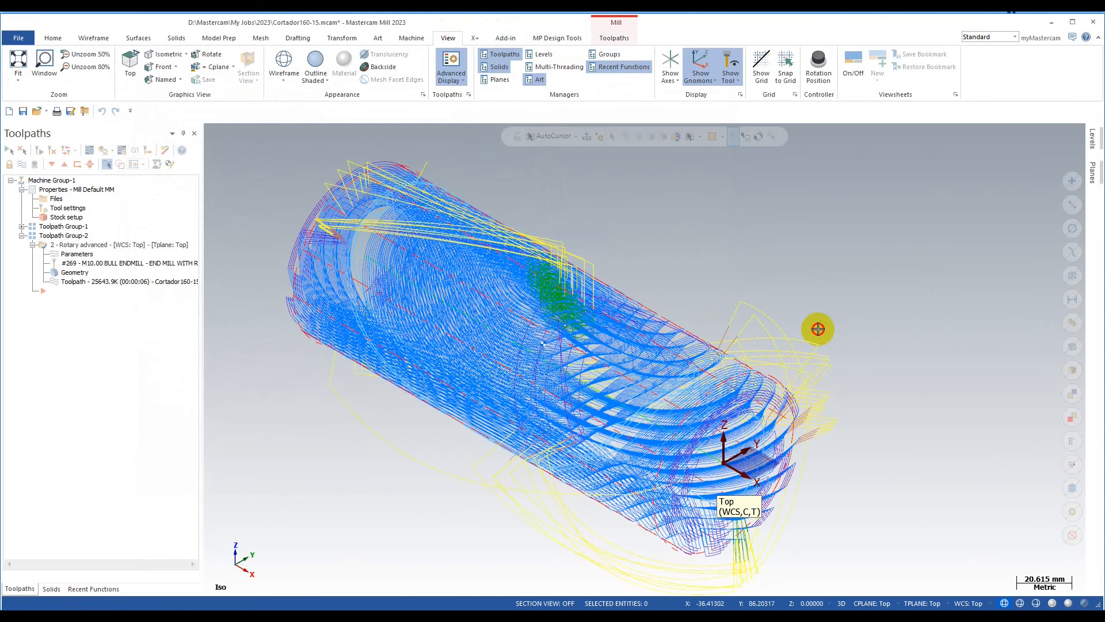
{"action": "key", "text": "Escape"}
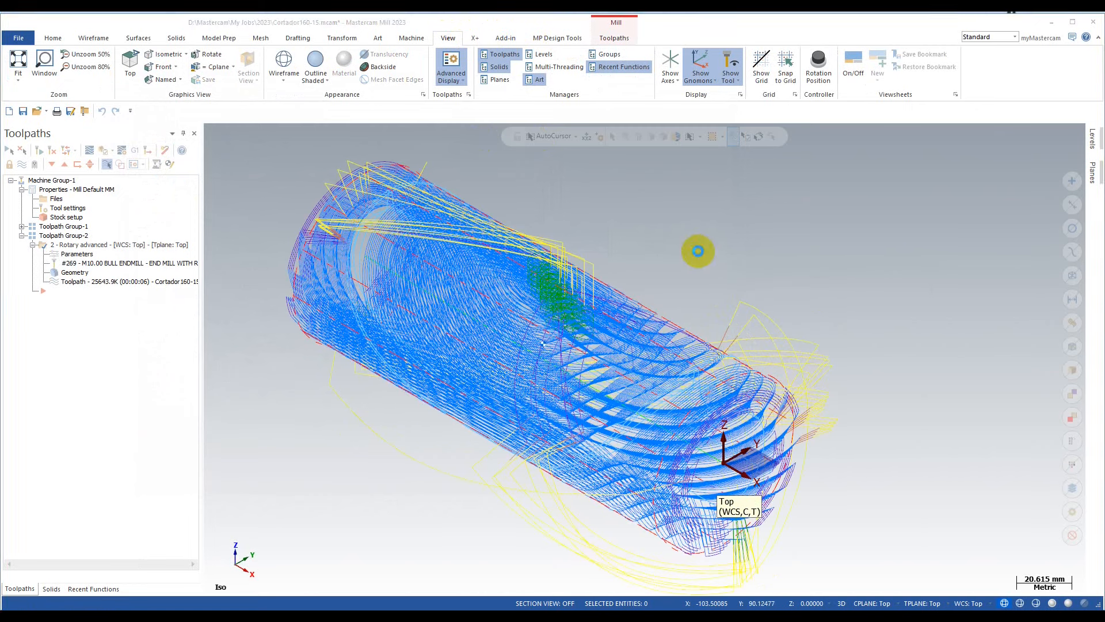
{"action": "left_click", "coordinate": [555, 343]}
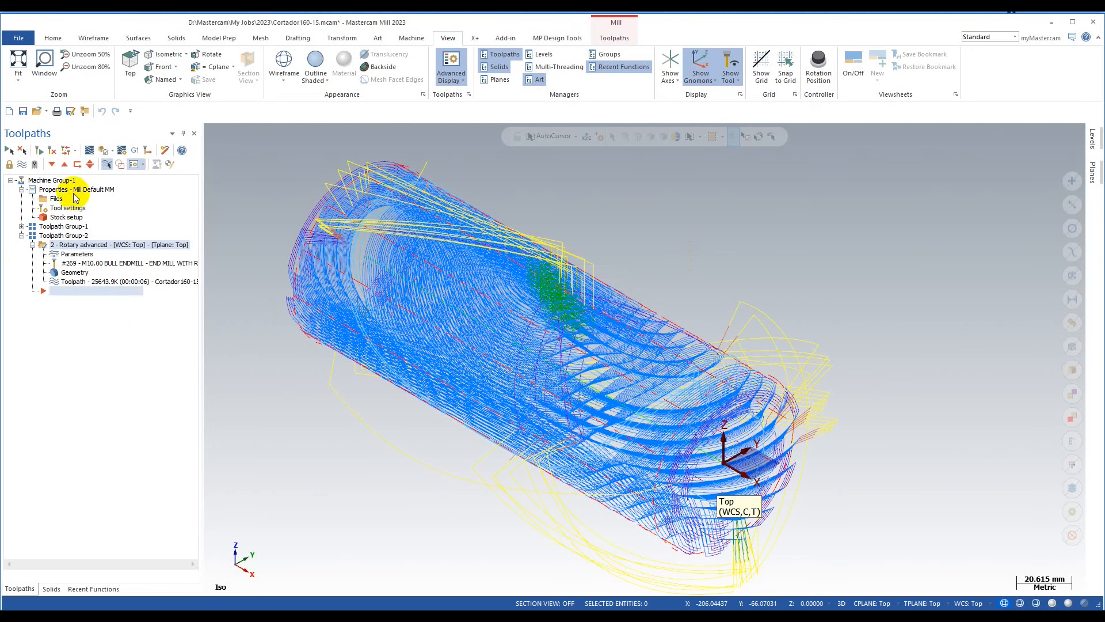
{"action": "left_click", "coordinate": [110, 281]}
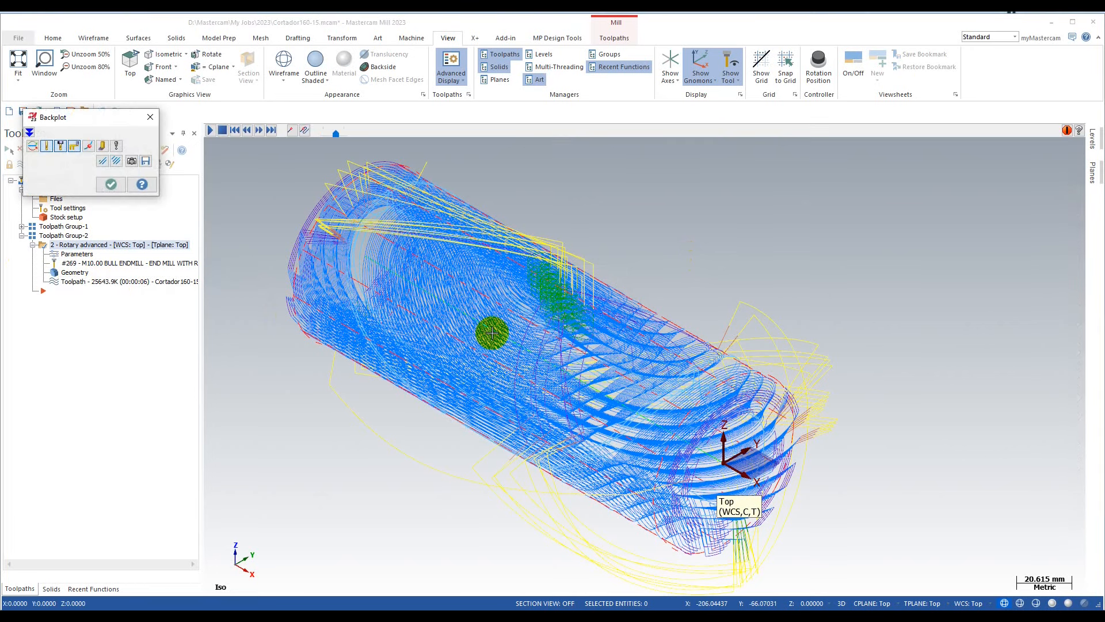
{"action": "scroll", "coordinate": [513, 357], "scroll_direction": "down", "scroll_amount": 1}
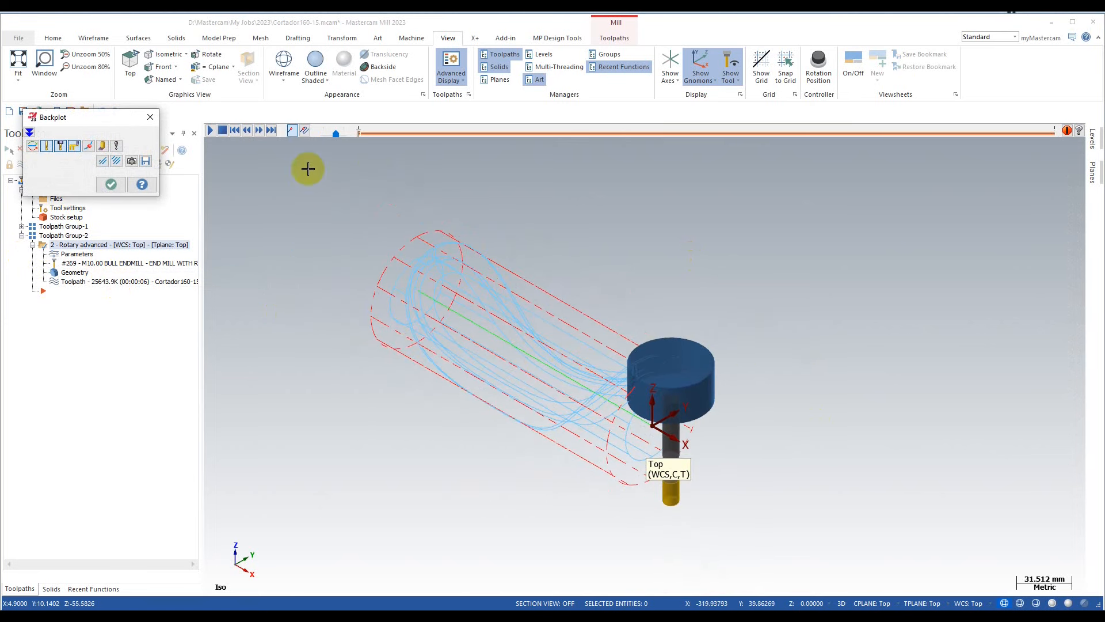
{"action": "left_click", "coordinate": [209, 132]}
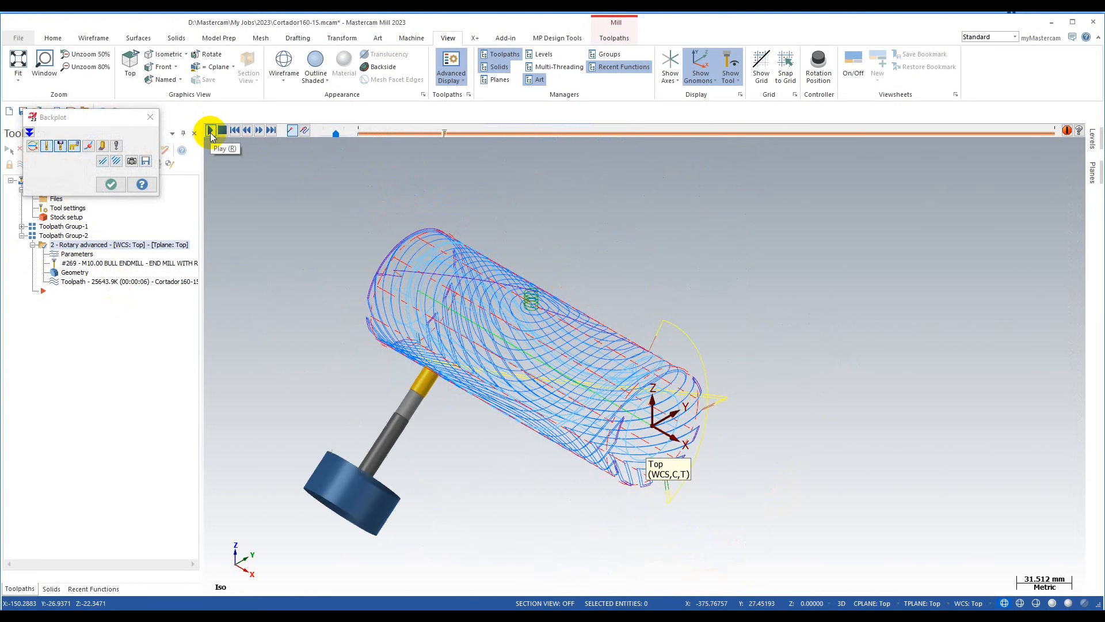
{"action": "left_click", "coordinate": [112, 185]}
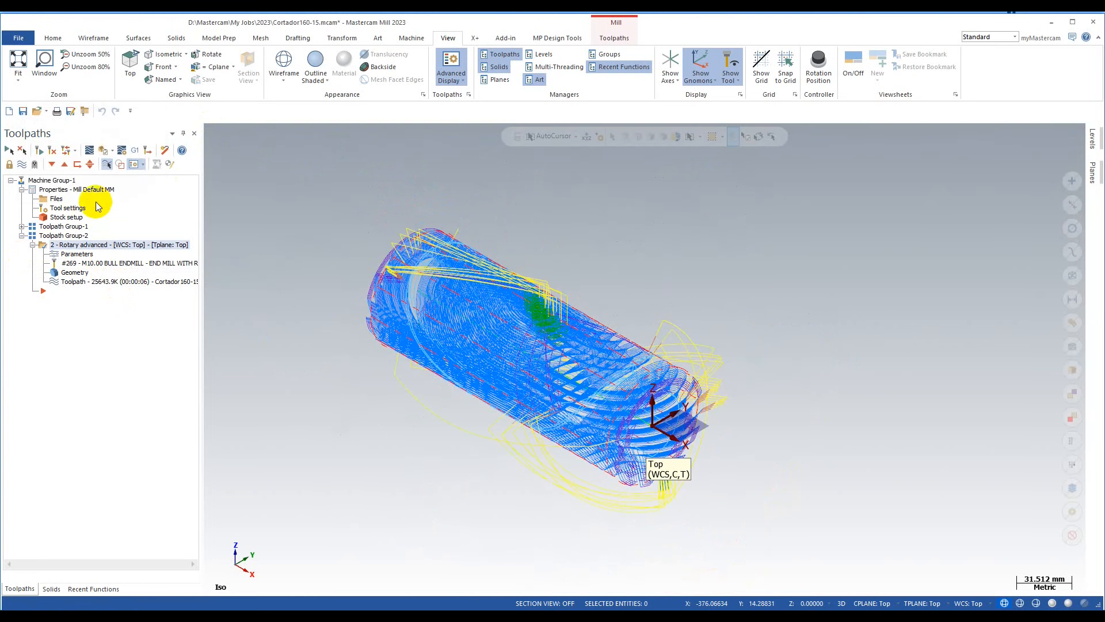
Step: Run the Verify simulation of the rotary roughing operation and examine the machined stock
{"action": "left_click", "coordinate": [102, 154]}
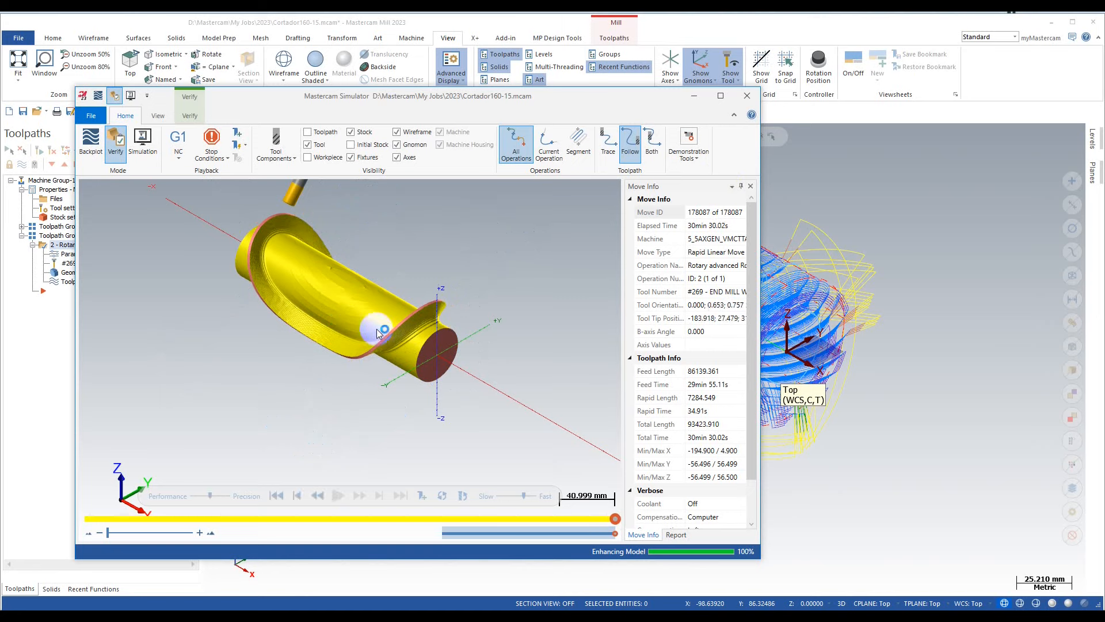
{"action": "scroll", "coordinate": [364, 301], "scroll_direction": "up", "scroll_amount": 1}
{"action": "middle_click_drag", "start_coordinate": [364, 298], "coordinate": [389, 315]}
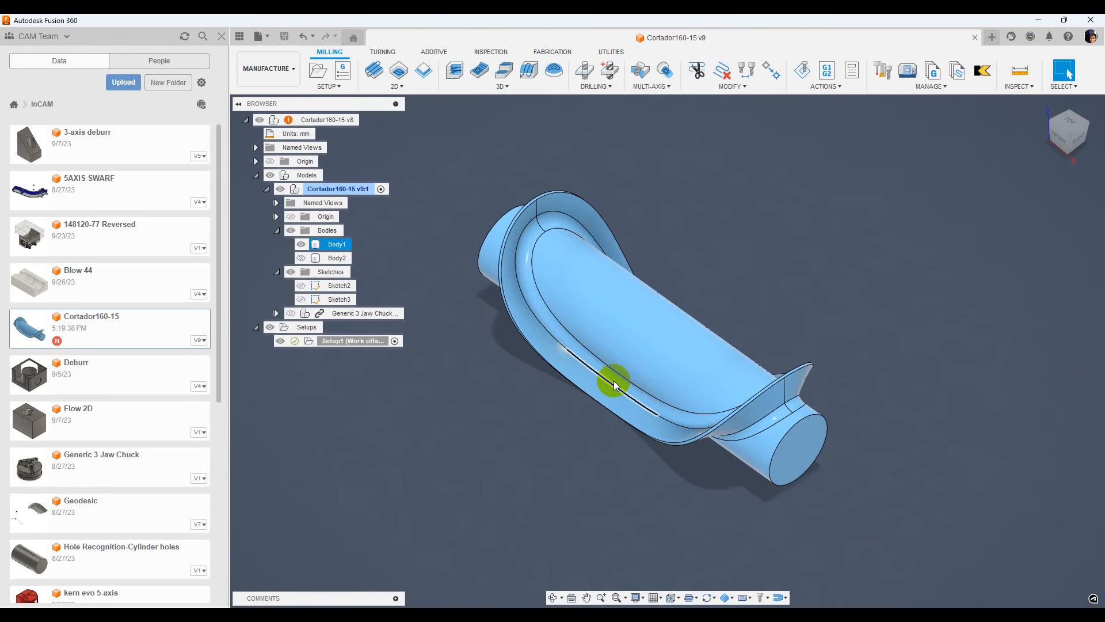
Step: In Fusion 360, create a Rotary Pocket operation on the Cortador160-15 part using the 8 mm R1 bullnose endmill
{"action": "middle_click_drag", "start_coordinate": [612, 382], "coordinate": [585, 395], "text": "shift"}
{"action": "middle_click_drag", "start_coordinate": [766, 298], "coordinate": [555, 357], "text": "shift"}
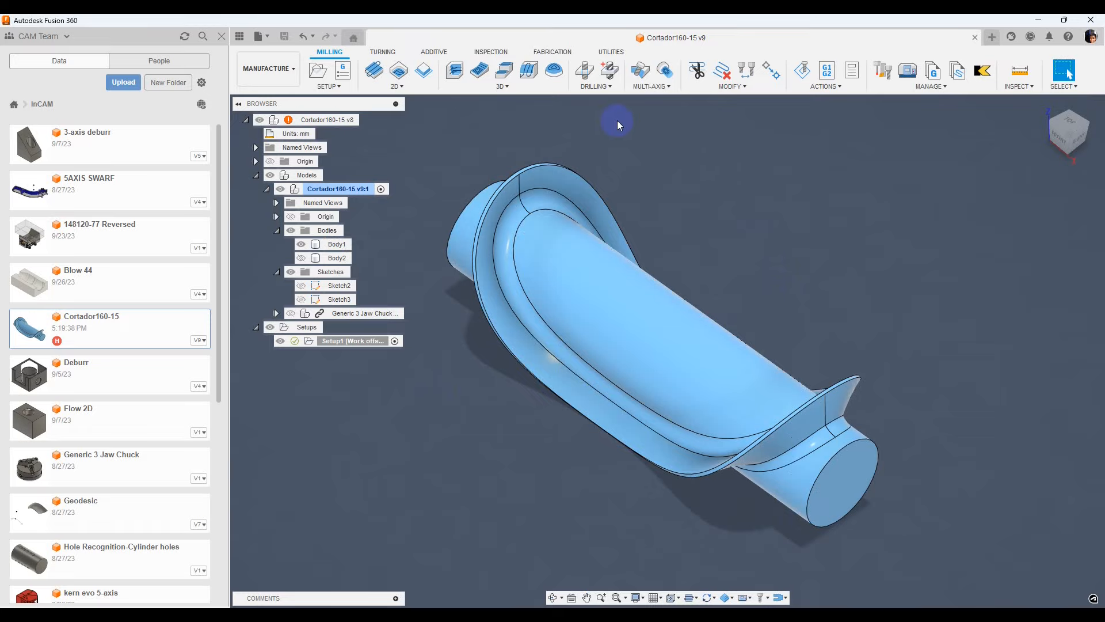
{"action": "left_click", "coordinate": [649, 87]}
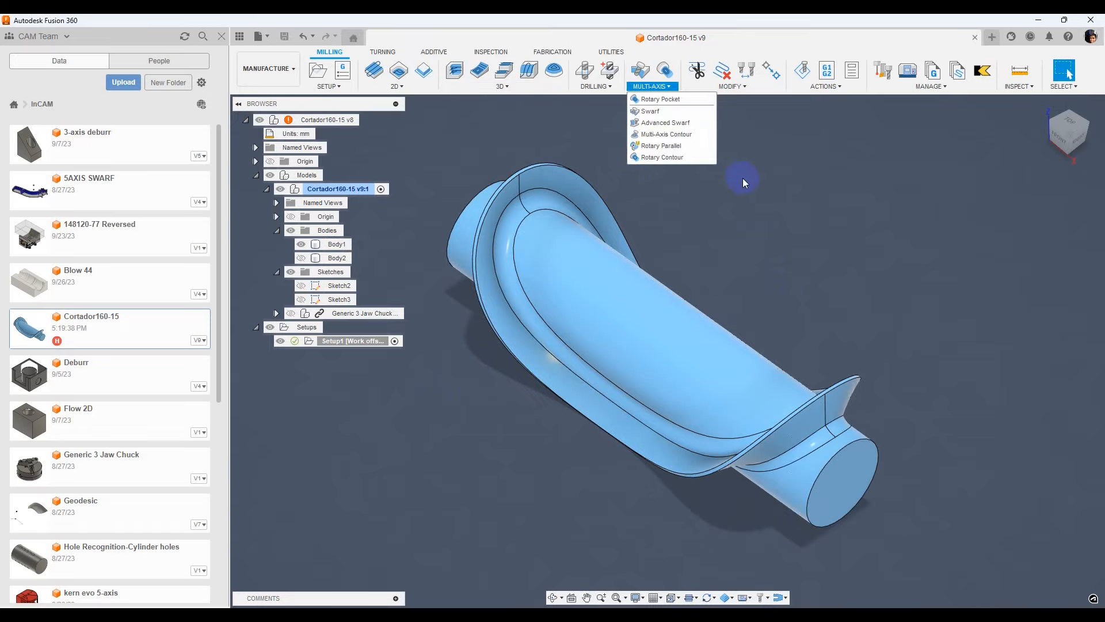
{"action": "left_click", "coordinate": [671, 99]}
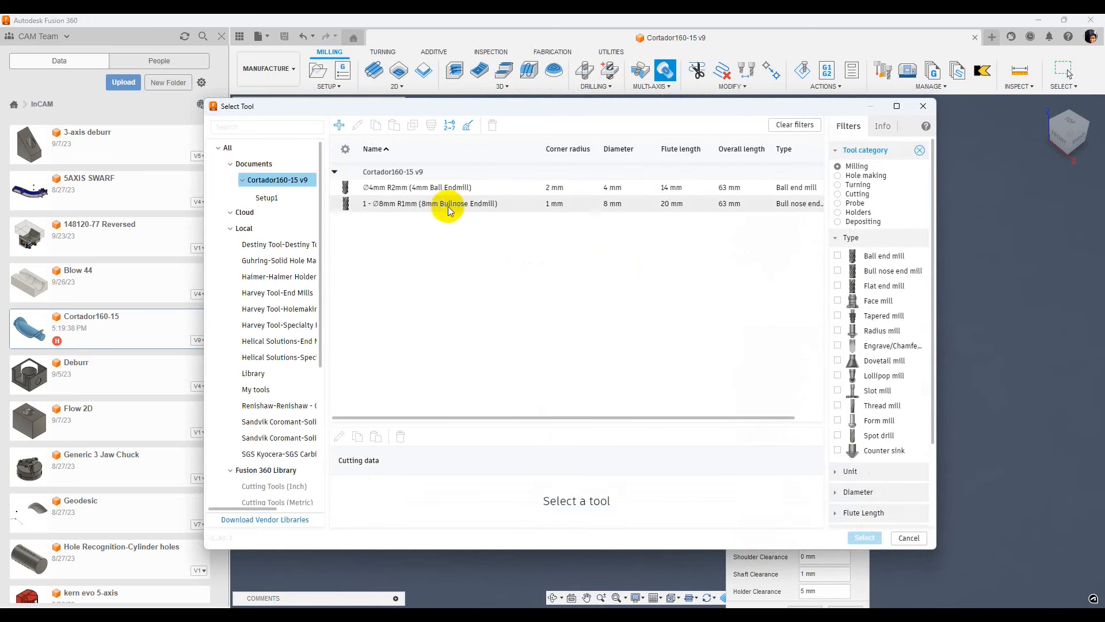
{"action": "left_click", "coordinate": [432, 204]}
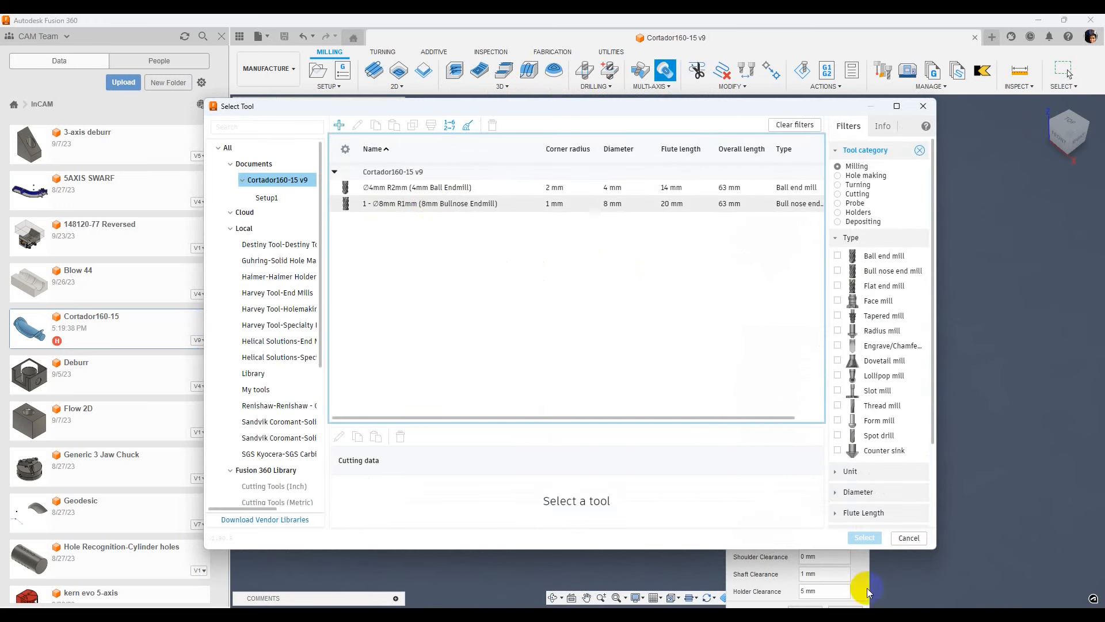
{"action": "left_click", "coordinate": [864, 540]}
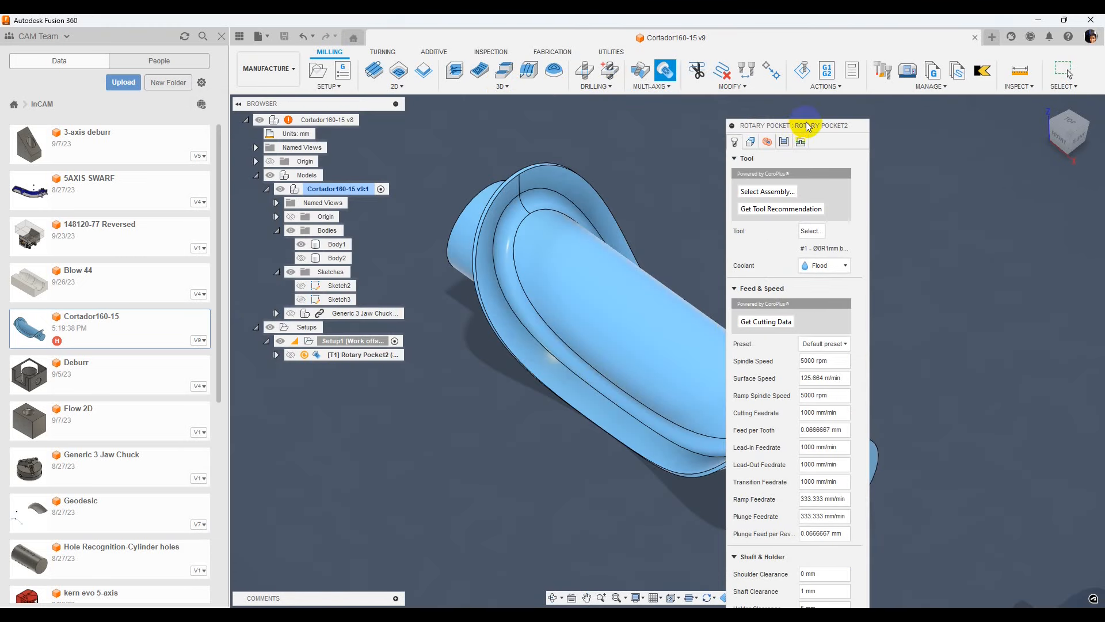
Step: Set the rotary axis of the Rotary Pocket operation to Setup X Axis
{"action": "left_click_drag", "start_coordinate": [808, 126], "coordinate": [894, 60]}
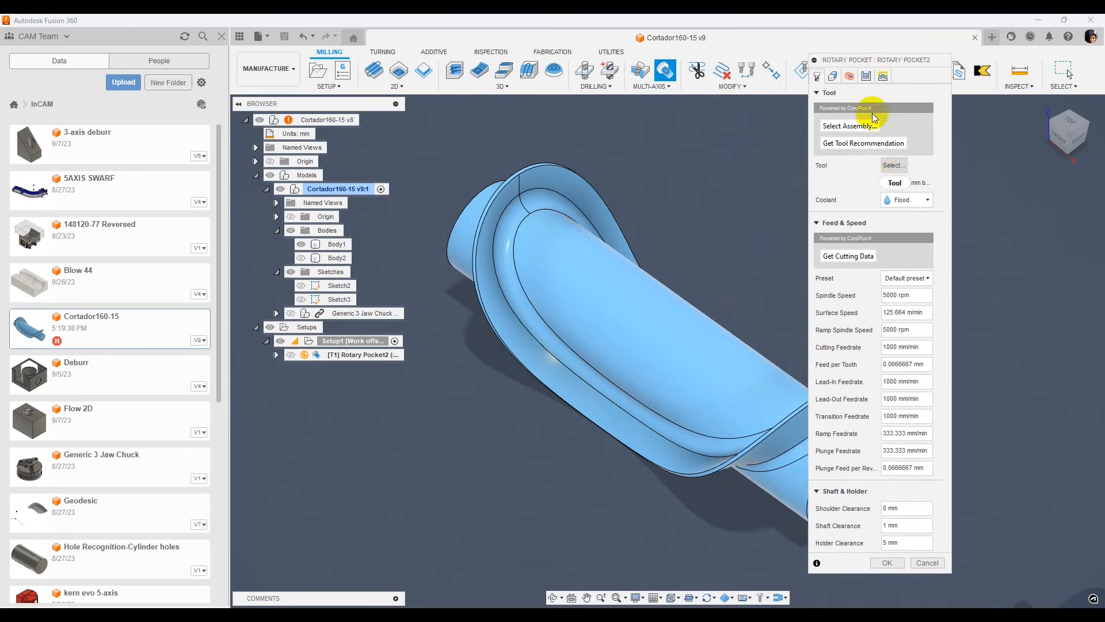
{"action": "left_click", "coordinate": [832, 75]}
{"action": "scroll", "coordinate": [659, 271], "scroll_direction": "down", "scroll_amount": 4}
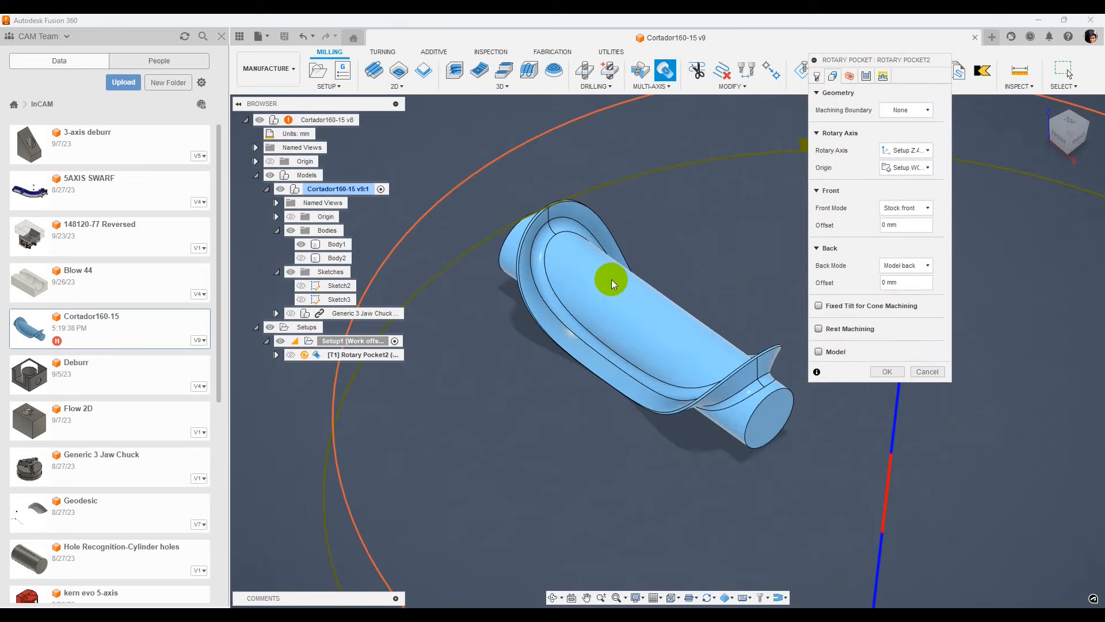
{"action": "left_click", "coordinate": [909, 154]}
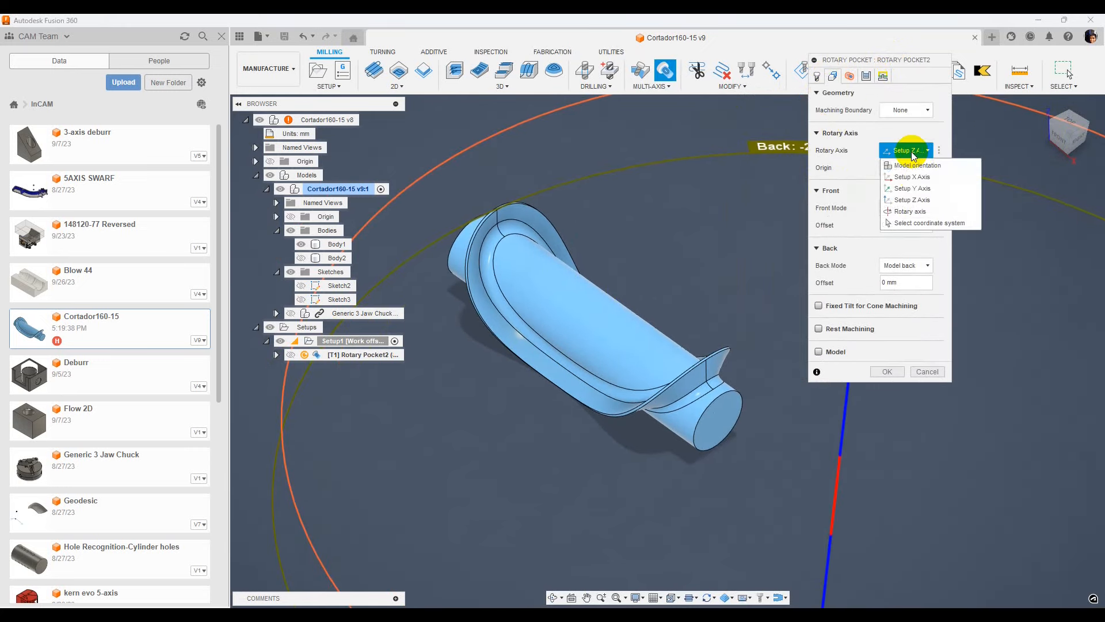
{"action": "left_click", "coordinate": [945, 180]}
{"action": "middle_click_drag", "start_coordinate": [678, 321], "coordinate": [654, 333]}
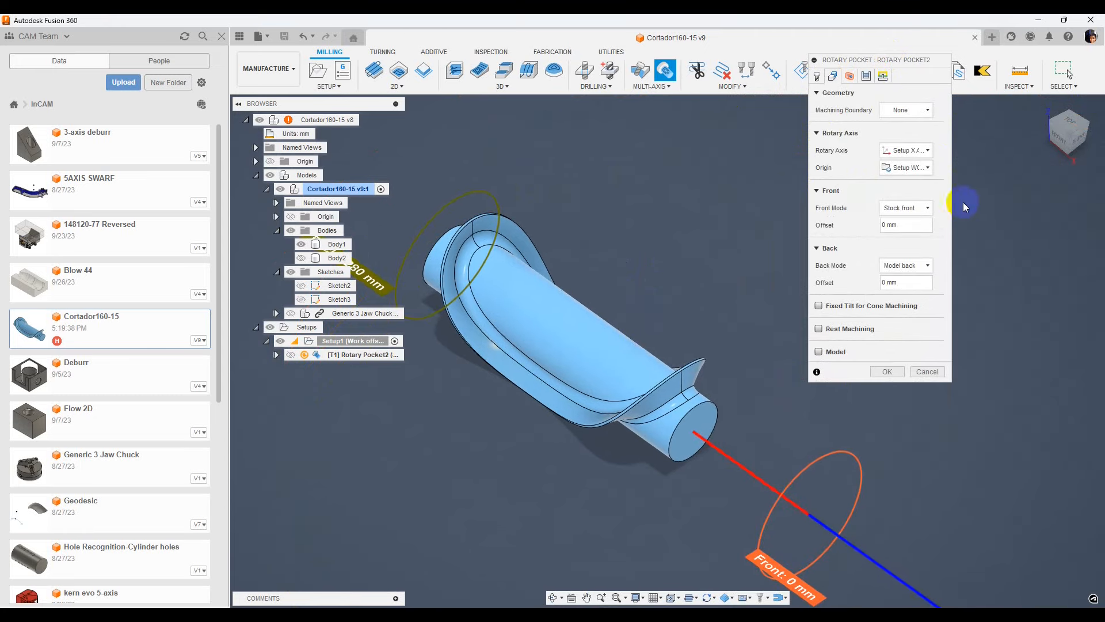
{"action": "scroll", "coordinate": [651, 289], "scroll_direction": "down", "scroll_amount": 2}
{"action": "scroll", "coordinate": [519, 305], "scroll_direction": "down", "scroll_amount": 2}
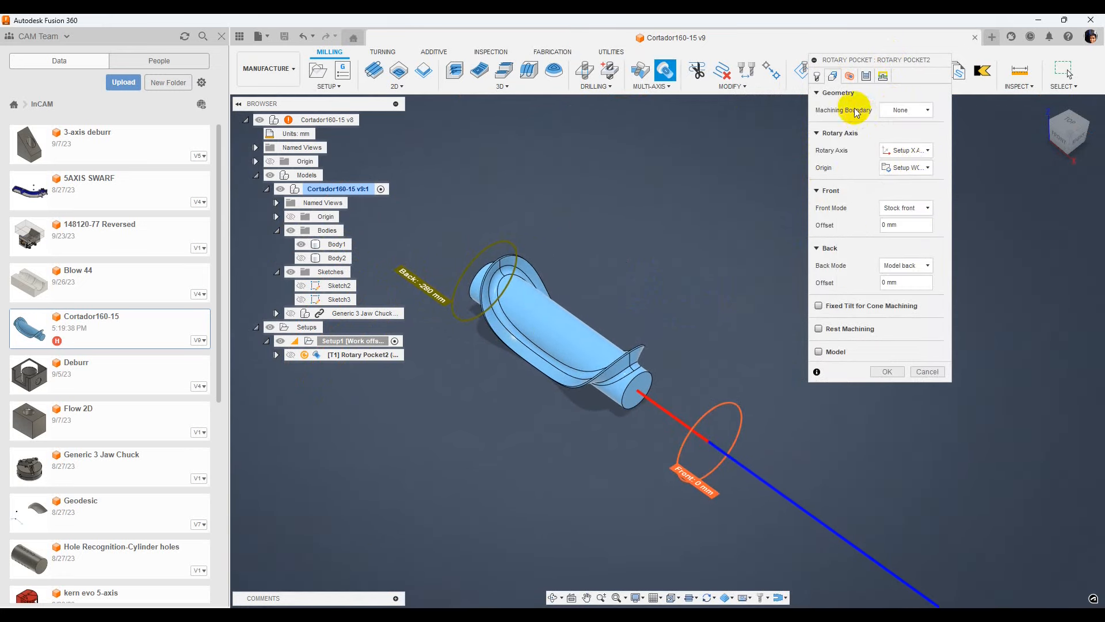
Step: Set the front limit of the Rotary Pocket by selection, using the circular end face of the part's front shaft
{"action": "left_click", "coordinate": [818, 76]}
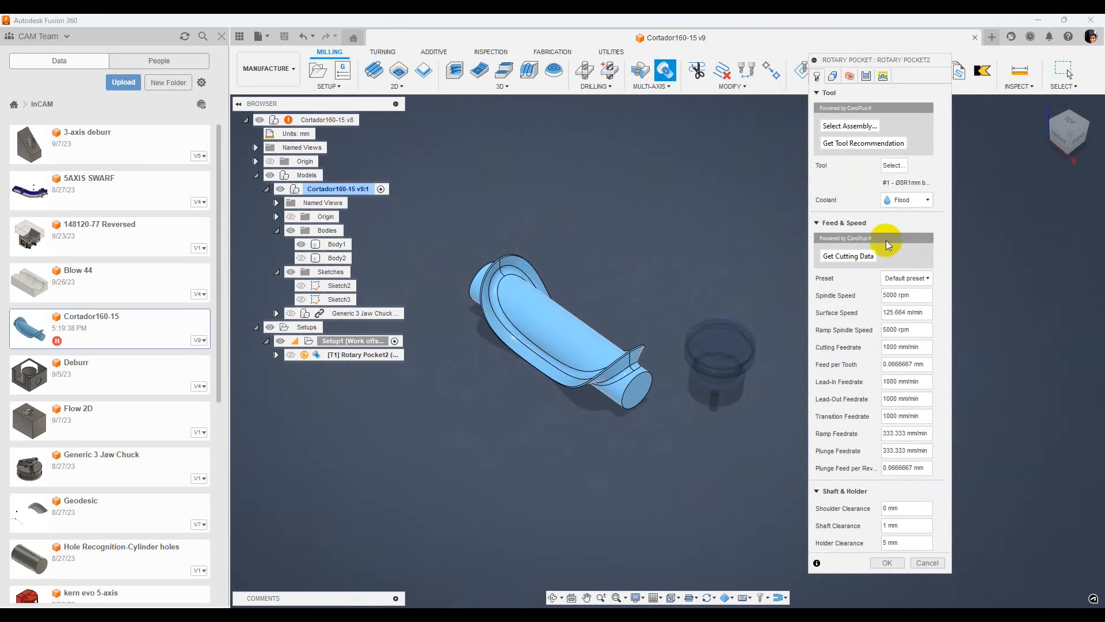
{"action": "left_click", "coordinate": [833, 77]}
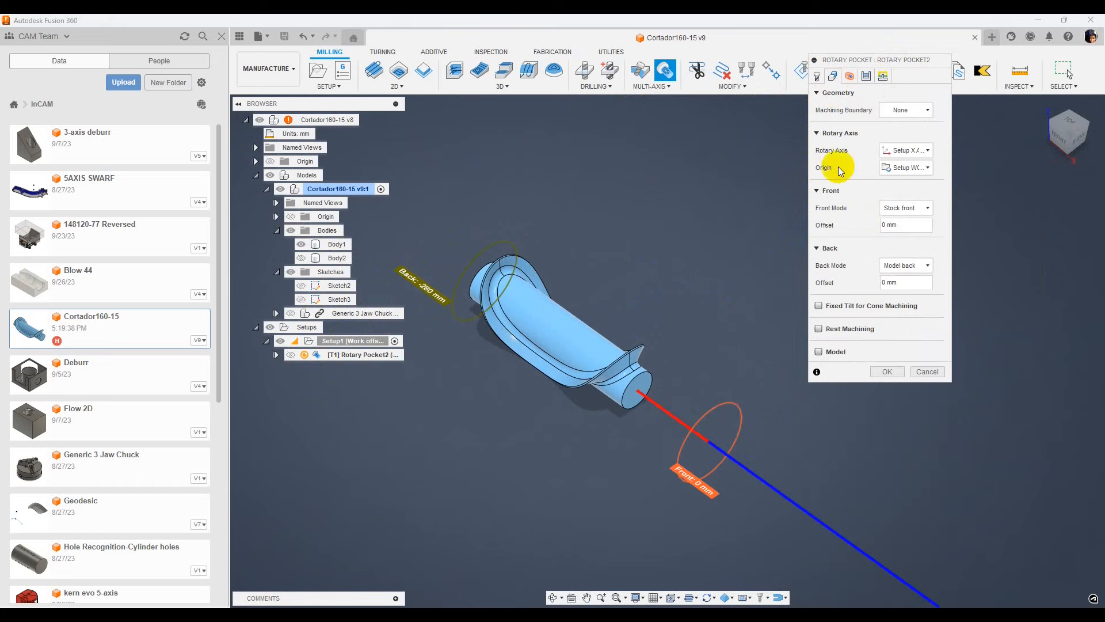
{"action": "left_click", "coordinate": [921, 208]}
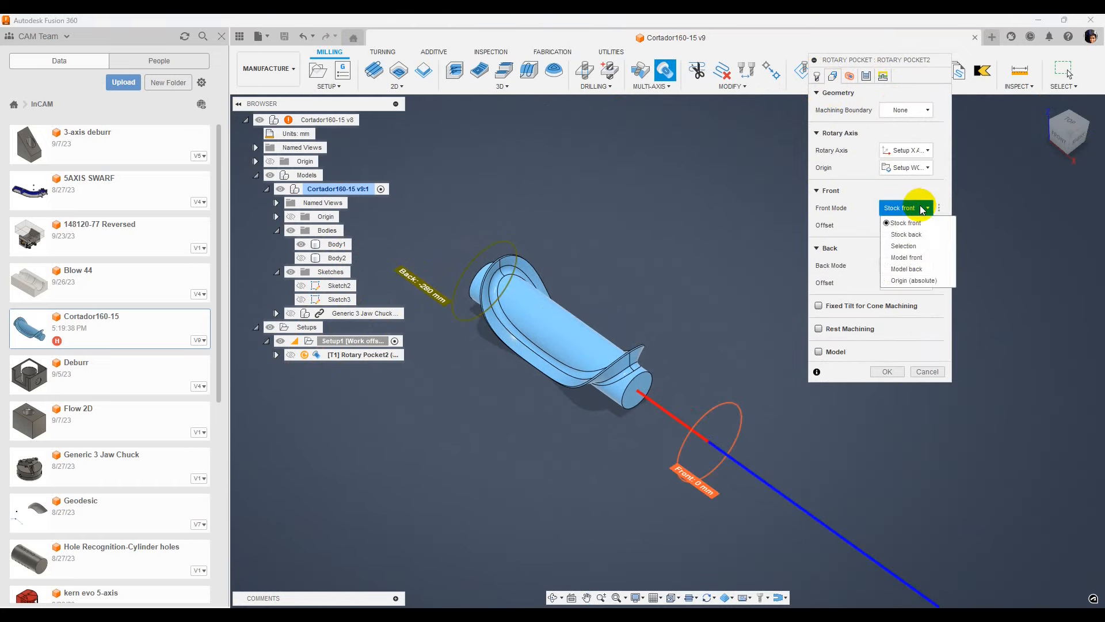
{"action": "left_click", "coordinate": [928, 251]}
{"action": "scroll", "coordinate": [649, 351], "scroll_direction": "up", "scroll_amount": 2}
{"action": "left_click", "coordinate": [632, 385]}
{"action": "scroll", "coordinate": [724, 419], "scroll_direction": "down", "scroll_amount": 2}
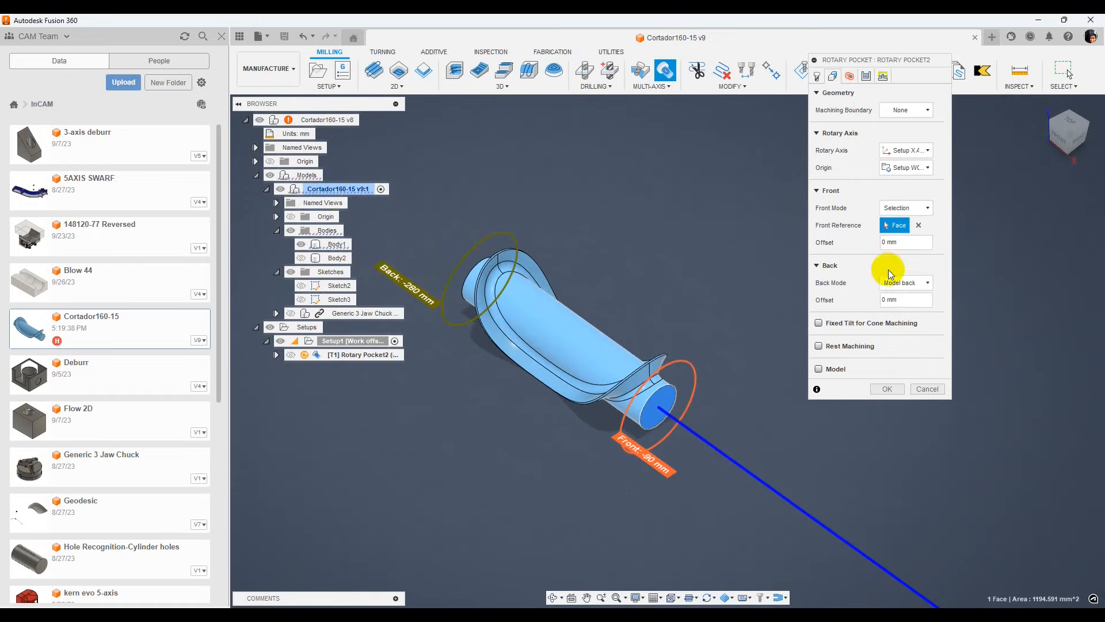
{"action": "middle_click_drag", "start_coordinate": [578, 330], "coordinate": [709, 310], "text": "shift"}
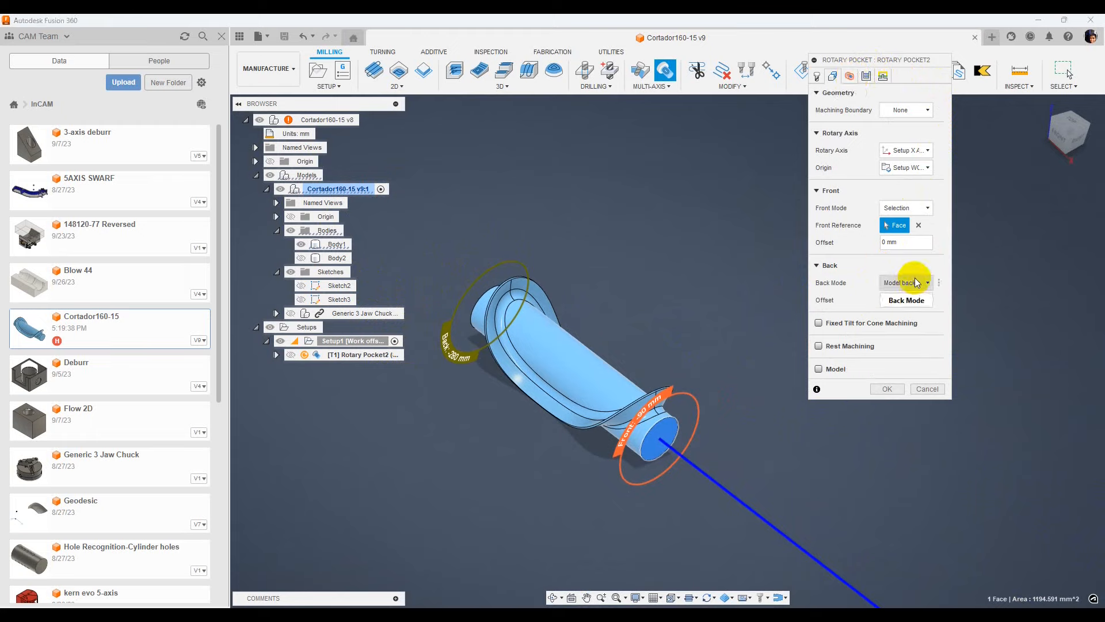
Step: Review the outer and inner radius settings and set the rotary passes style to Offset
{"action": "left_click", "coordinate": [850, 76]}
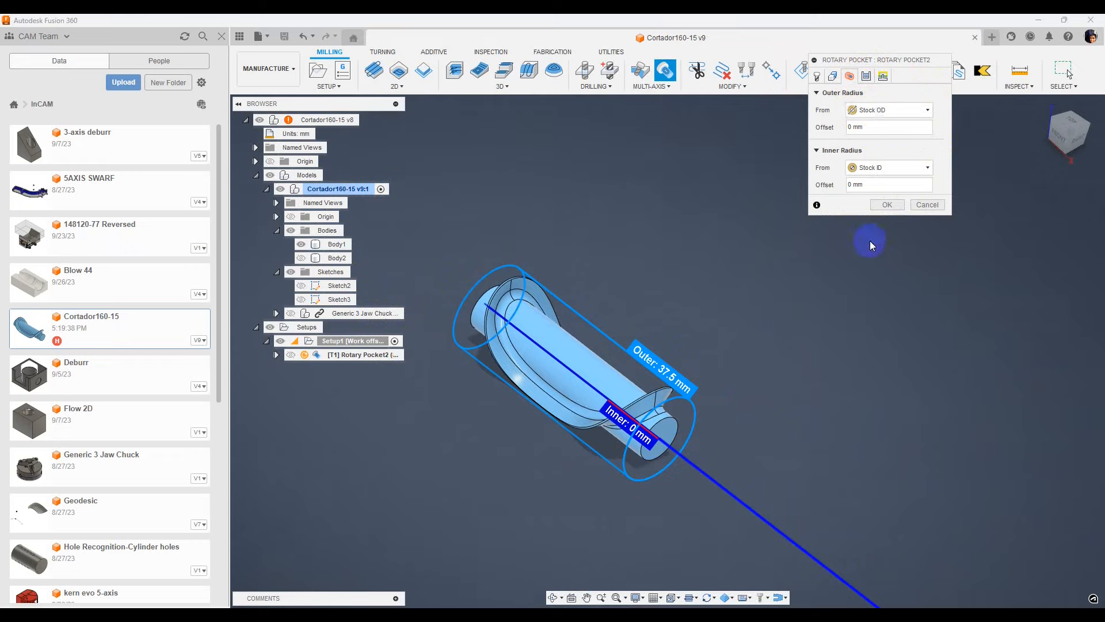
{"action": "left_click", "coordinate": [868, 77]}
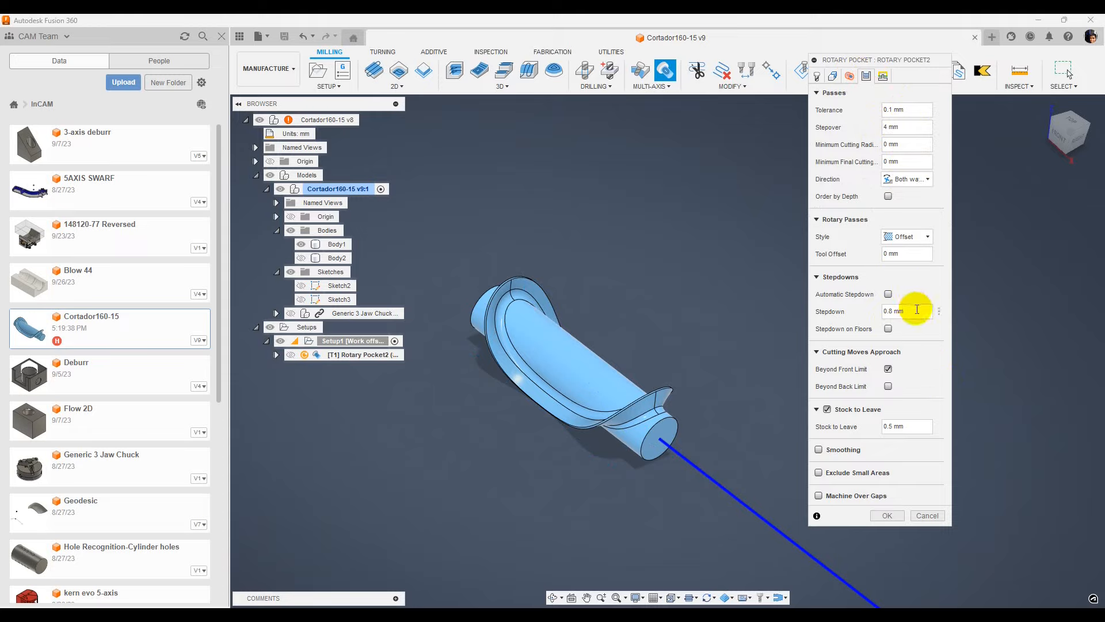
{"action": "left_click", "coordinate": [914, 237]}
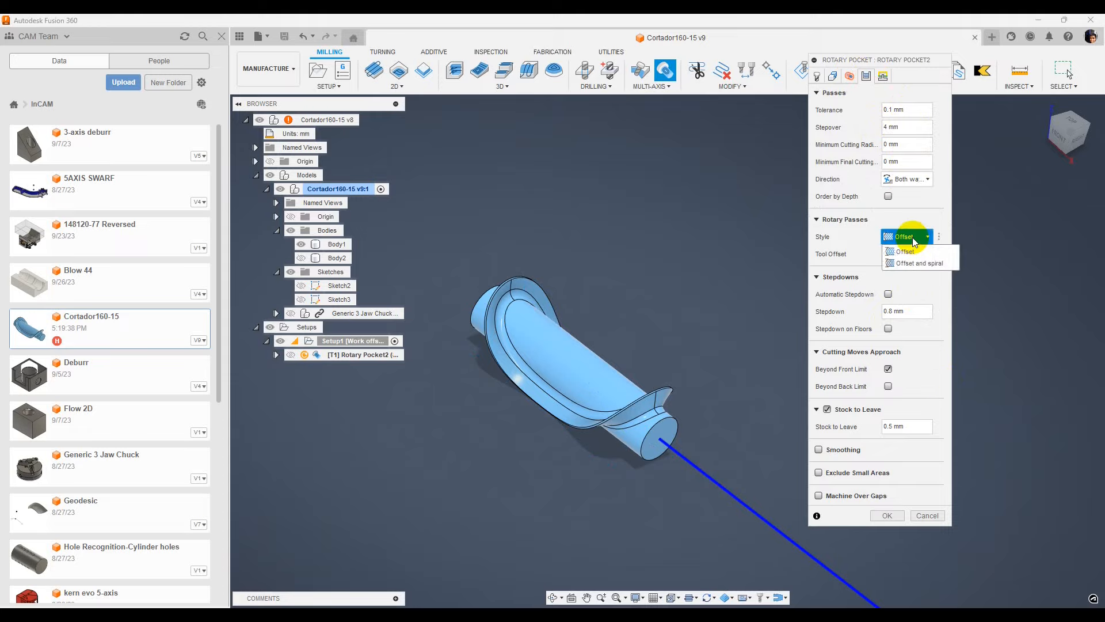
{"action": "left_click", "coordinate": [907, 251]}
Step: Set the stepdown to 6 mm after checking the selected tool
{"action": "double_click", "coordinate": [899, 312]}
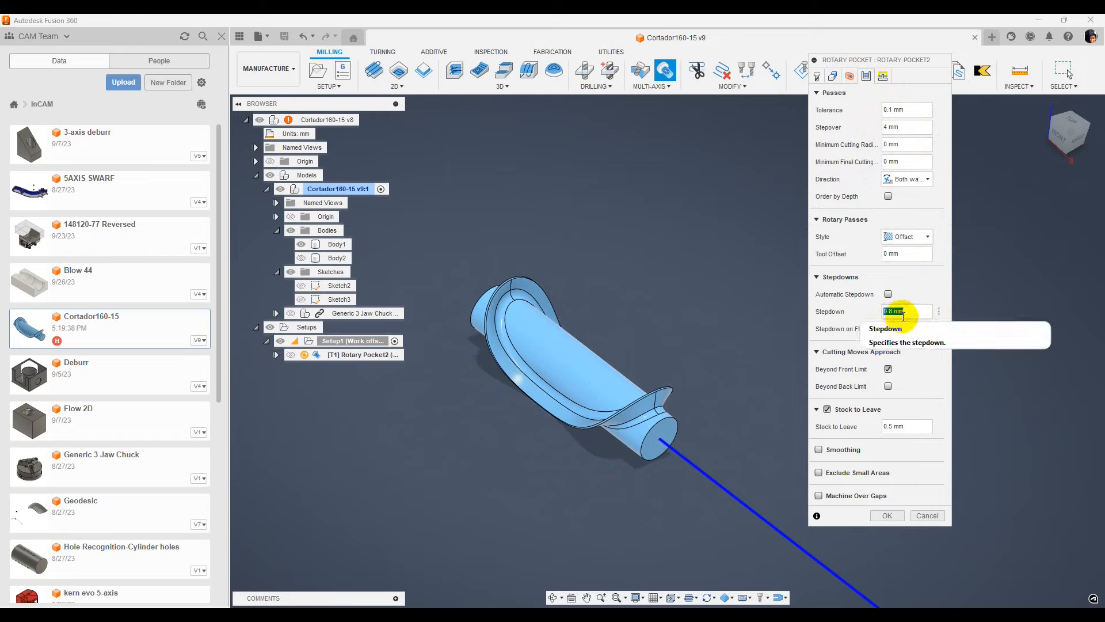
{"action": "left_click", "coordinate": [817, 76]}
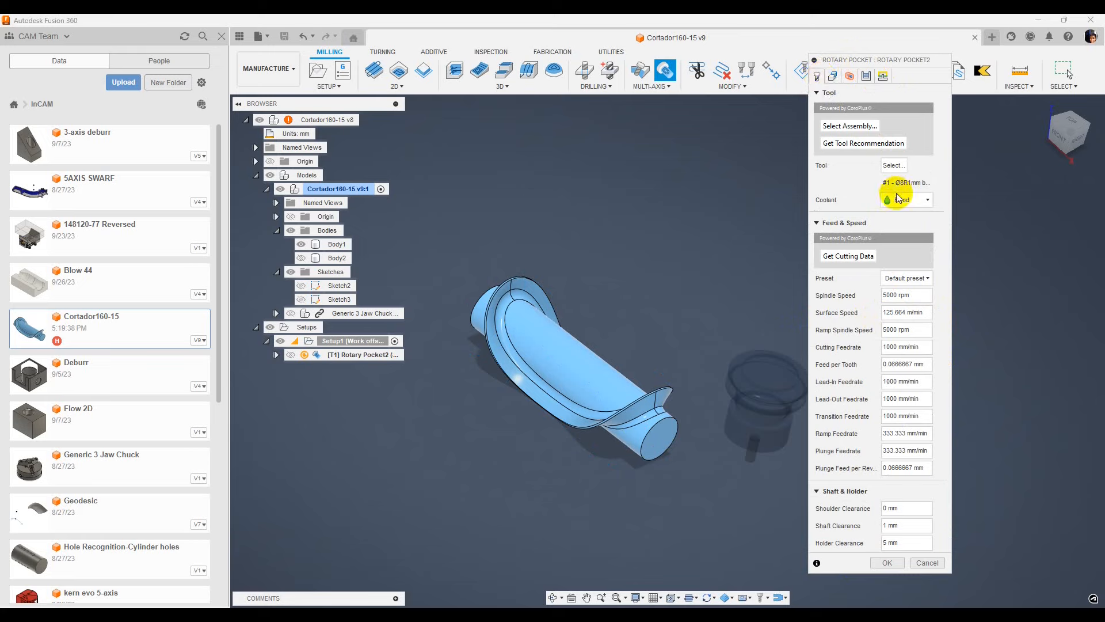
{"action": "left_click", "coordinate": [867, 76]}
{"action": "left_click", "coordinate": [907, 311]}
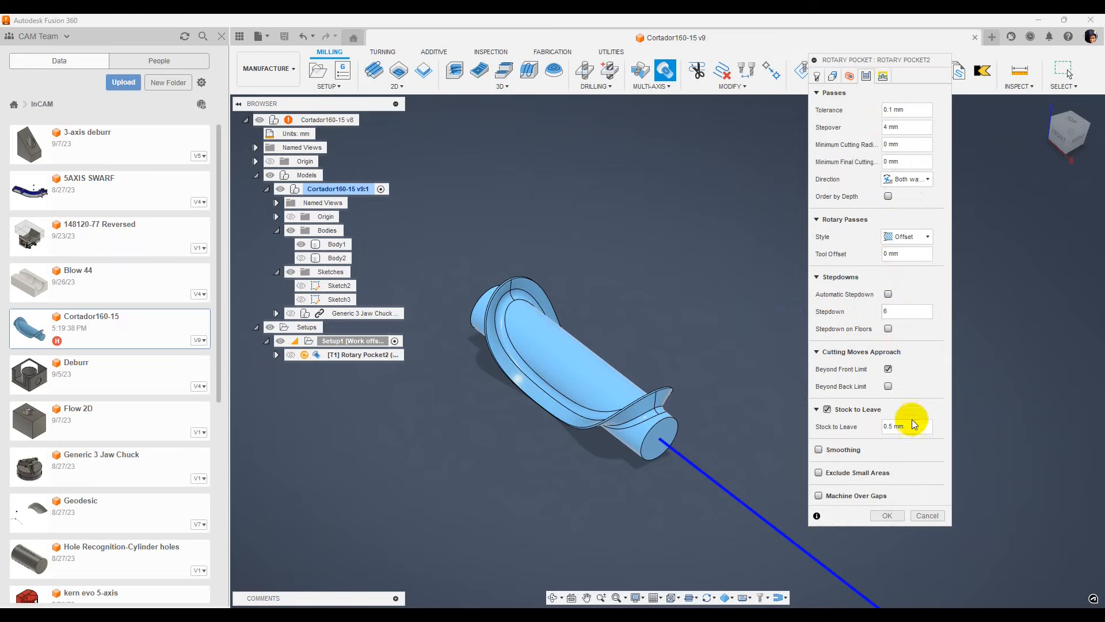
Step: Generate the Rotary Pocket toolpath with a 1 mm stepdown and a 6 mm stepover
{"action": "double_click", "coordinate": [905, 313]}
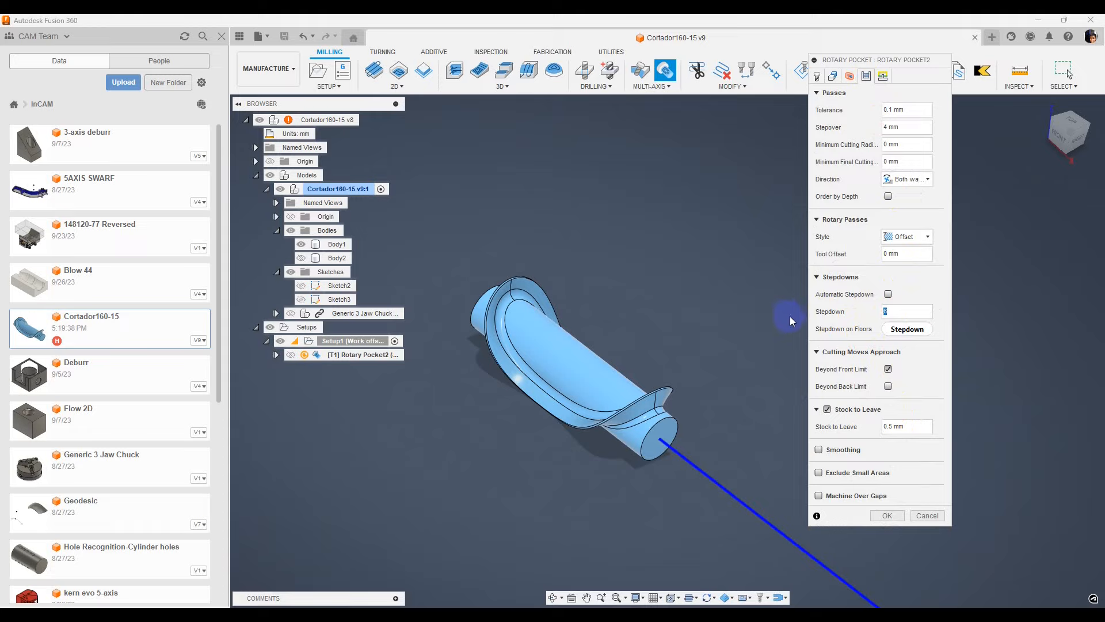
{"action": "type", "text": "1"}
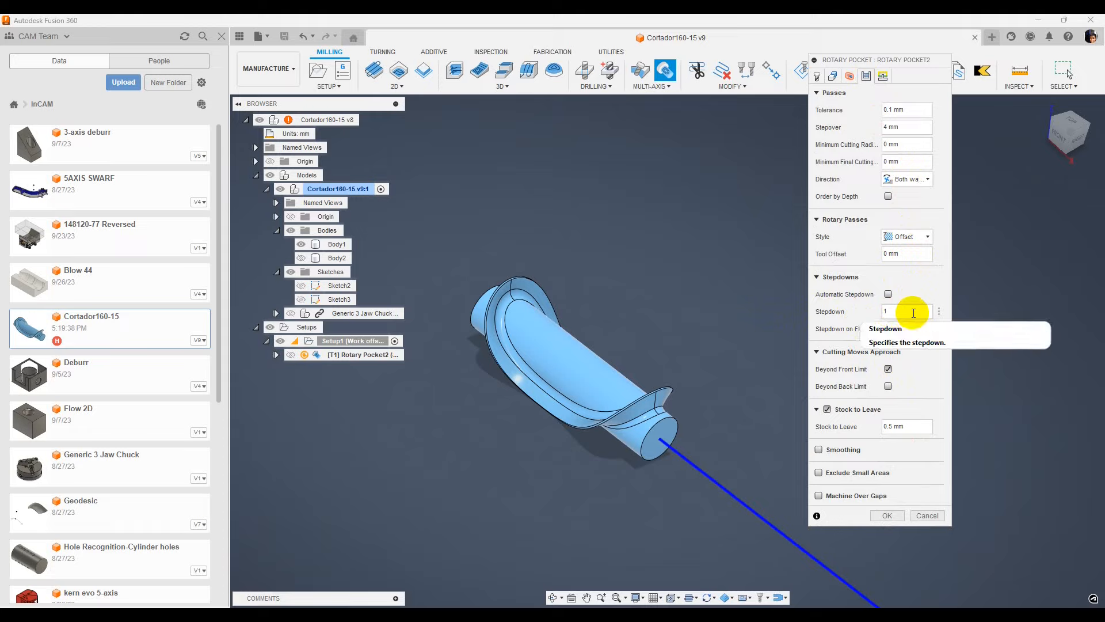
{"action": "left_click", "coordinate": [911, 125]}
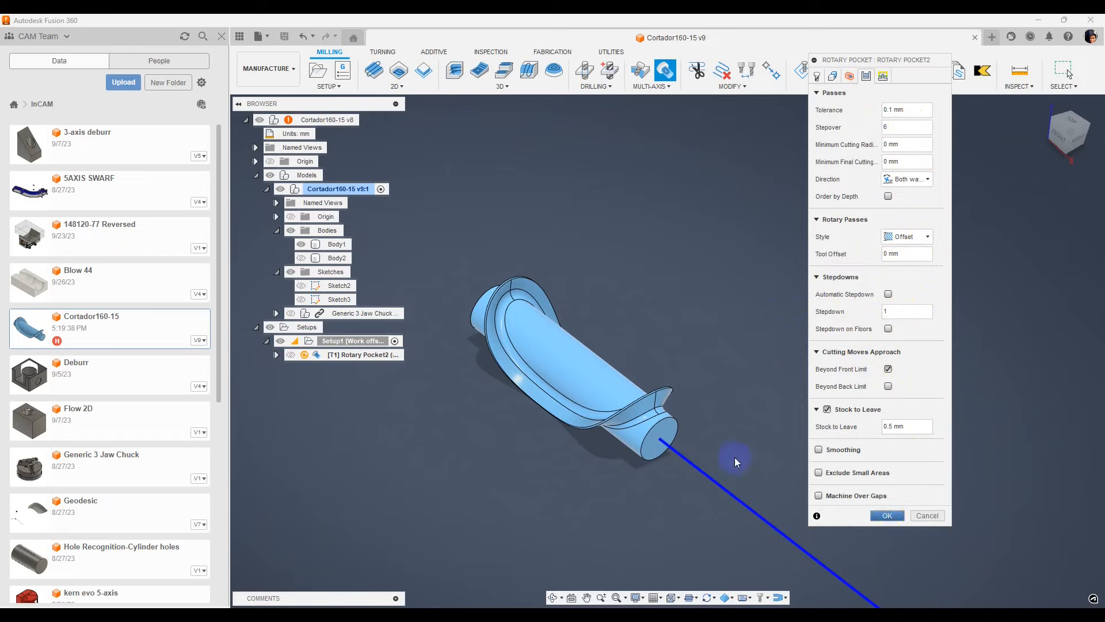
{"action": "left_click", "coordinate": [574, 393]}
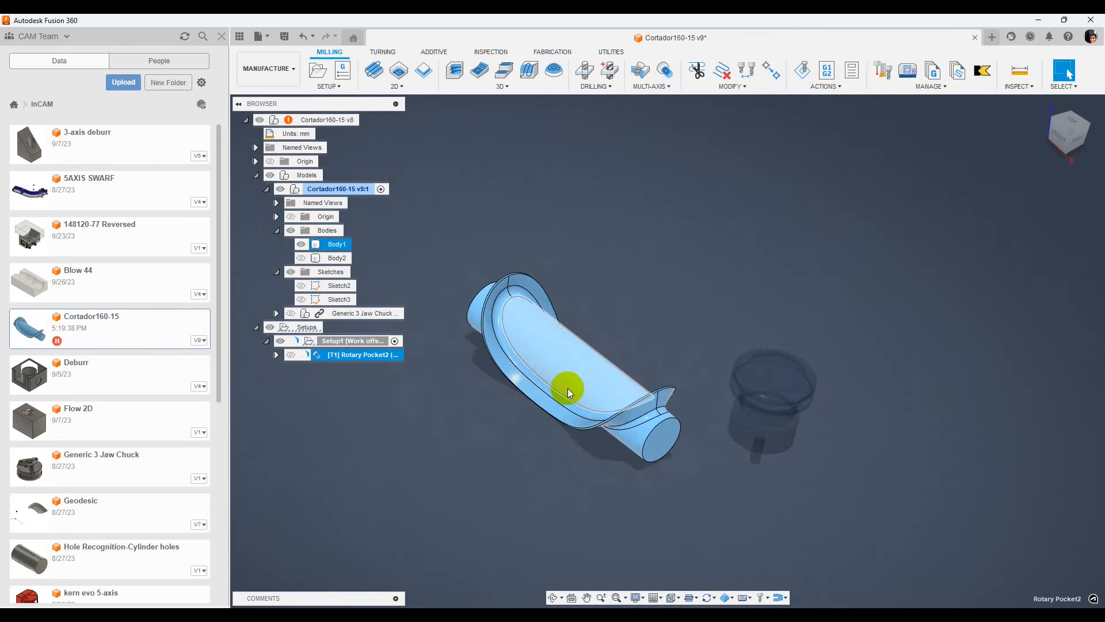
{"action": "middle_click_drag", "start_coordinate": [568, 388], "coordinate": [641, 389]}
{"action": "scroll", "coordinate": [646, 387], "scroll_direction": "up", "scroll_amount": 2}
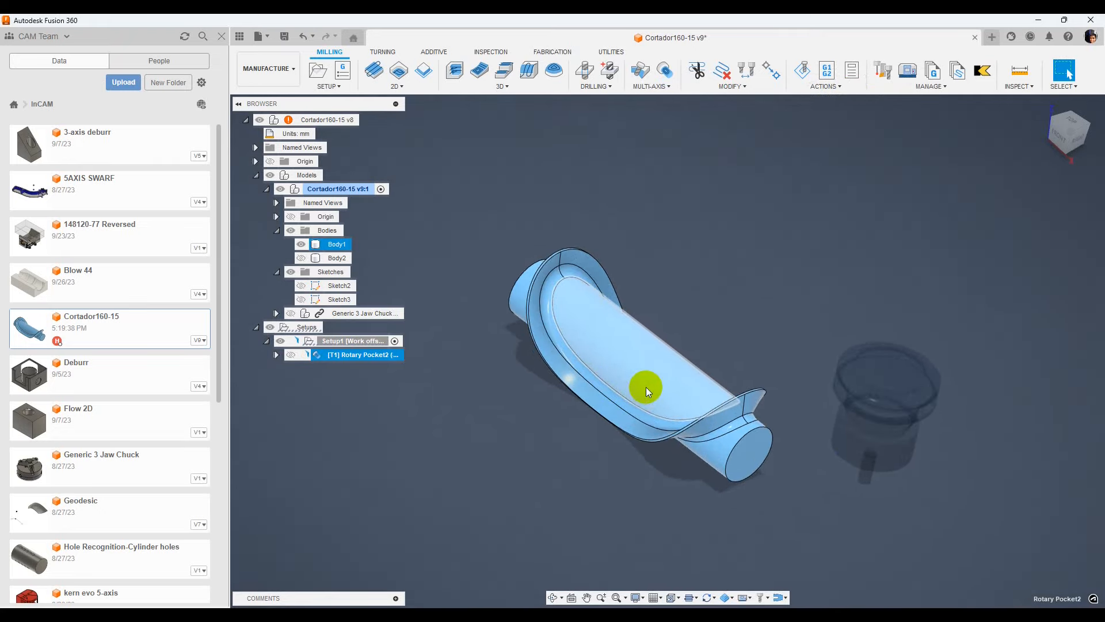
{"action": "left_click", "coordinate": [751, 312]}
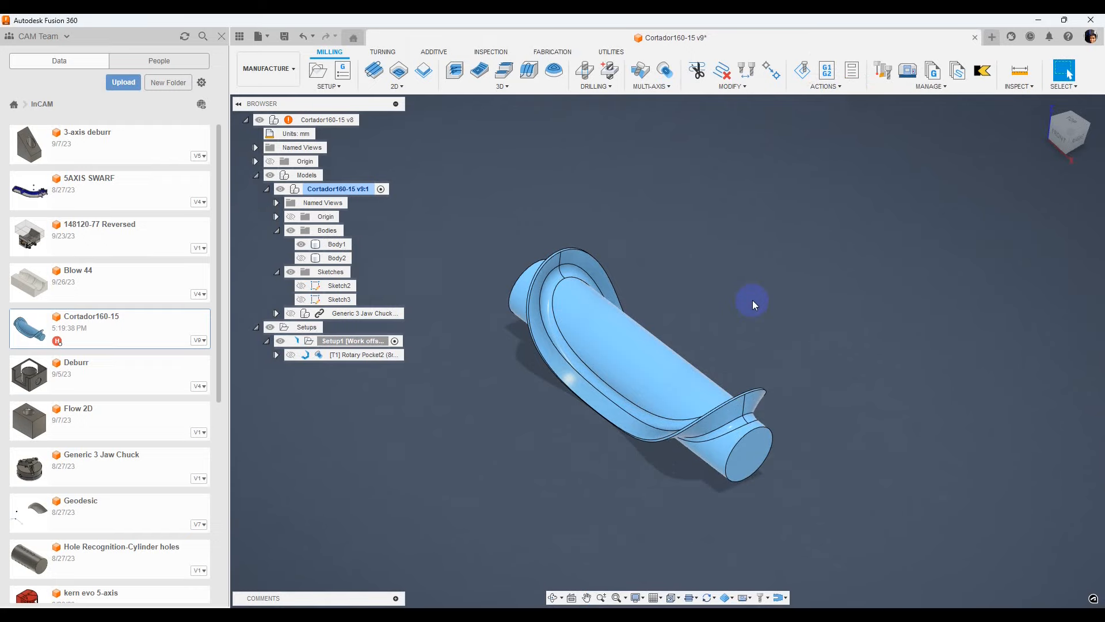
Step: Display the generated rotary toolpath and play its stock simulation at an increased playback speed
{"action": "left_click", "coordinate": [374, 356]}
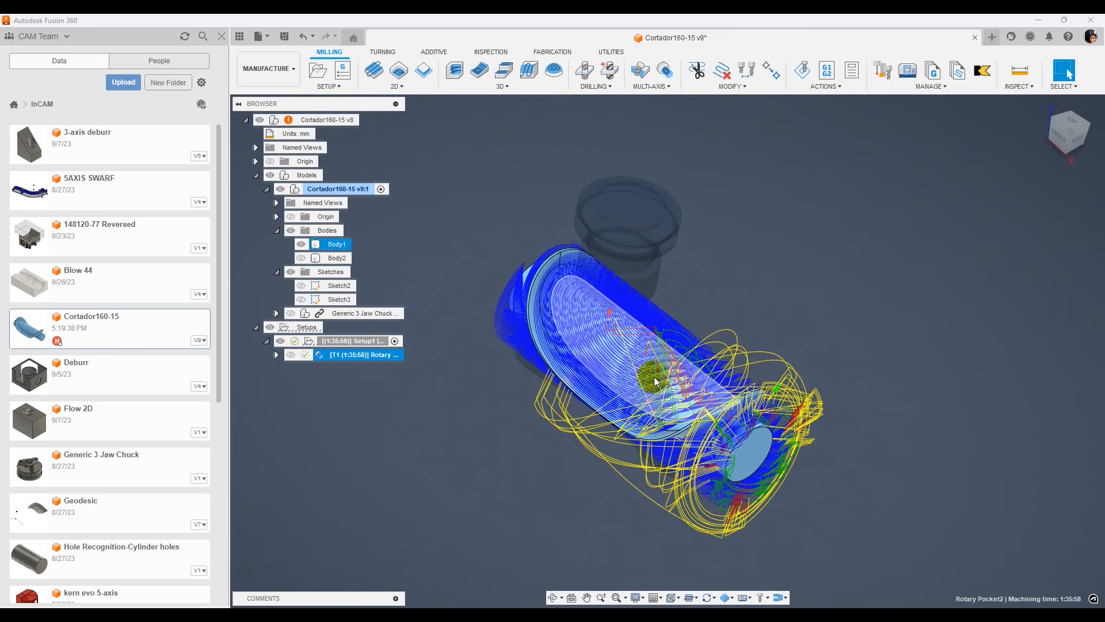
{"action": "right_click", "coordinate": [360, 355]}
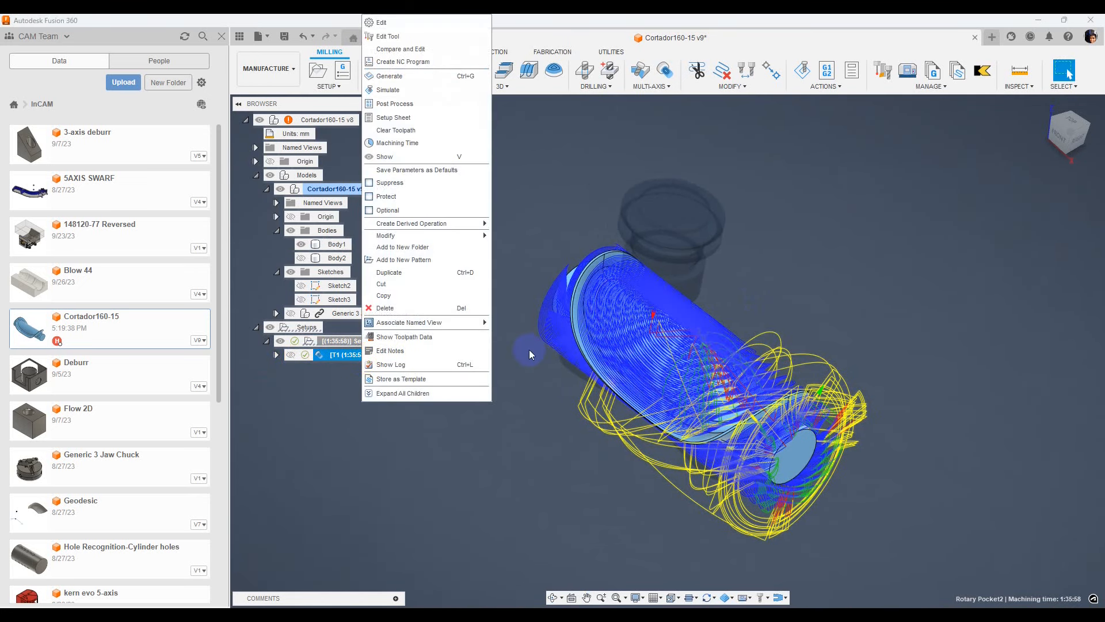
{"action": "left_click", "coordinate": [448, 91]}
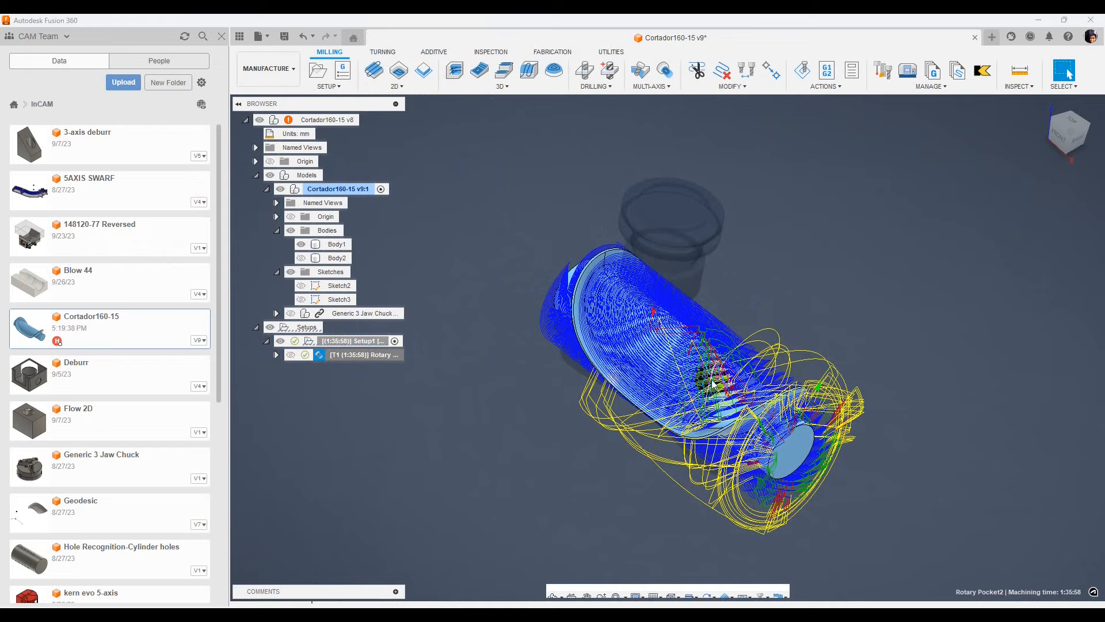
{"action": "middle_click_drag", "start_coordinate": [679, 375], "coordinate": [622, 368]}
{"action": "scroll", "coordinate": [622, 373], "scroll_direction": "down", "scroll_amount": 2}
{"action": "left_click", "coordinate": [666, 553]}
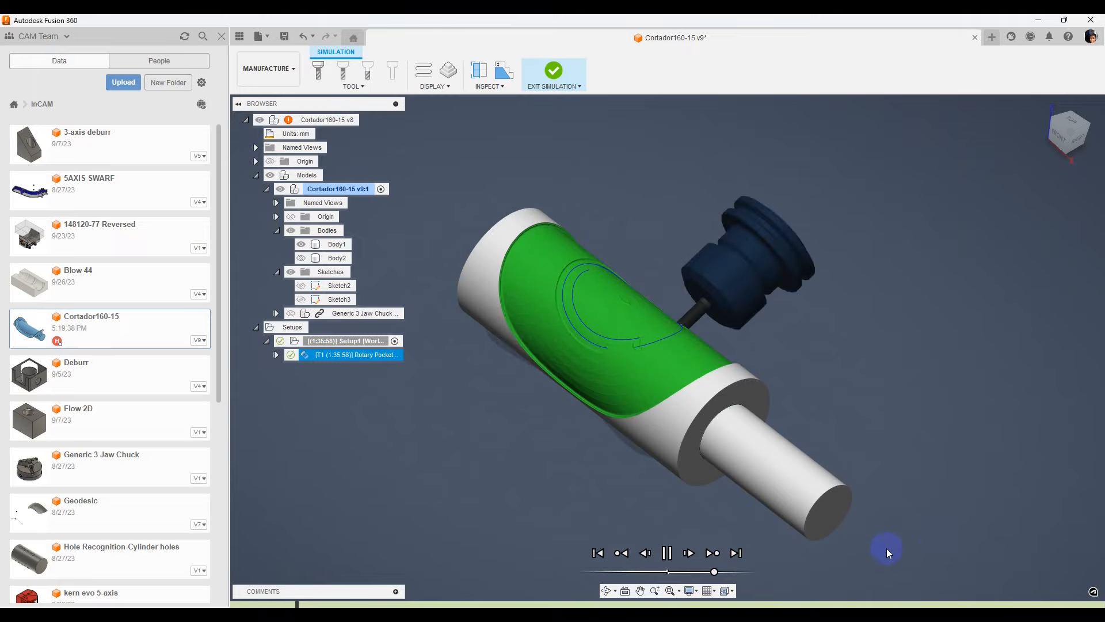
{"action": "mouse_move", "coordinate": [717, 573]}
{"action": "left_mouse_down"}
{"action": "mouse_move", "coordinate": [731, 576]}
{"action": "mouse_move", "coordinate": [725, 569]}
{"action": "left_mouse_up"}
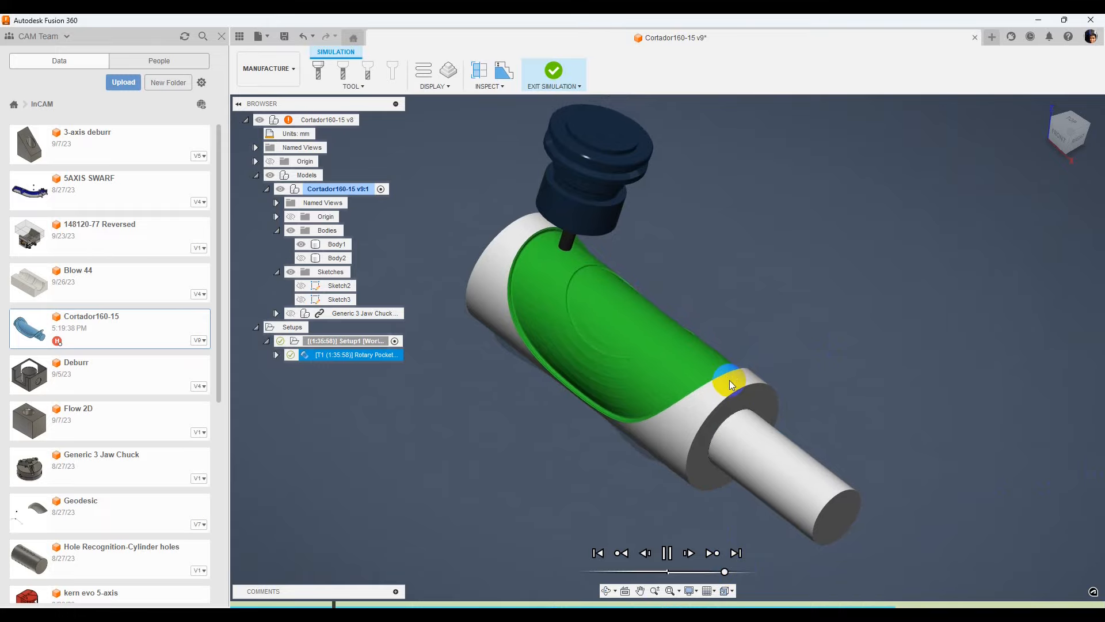
{"action": "left_click", "coordinate": [729, 380]}
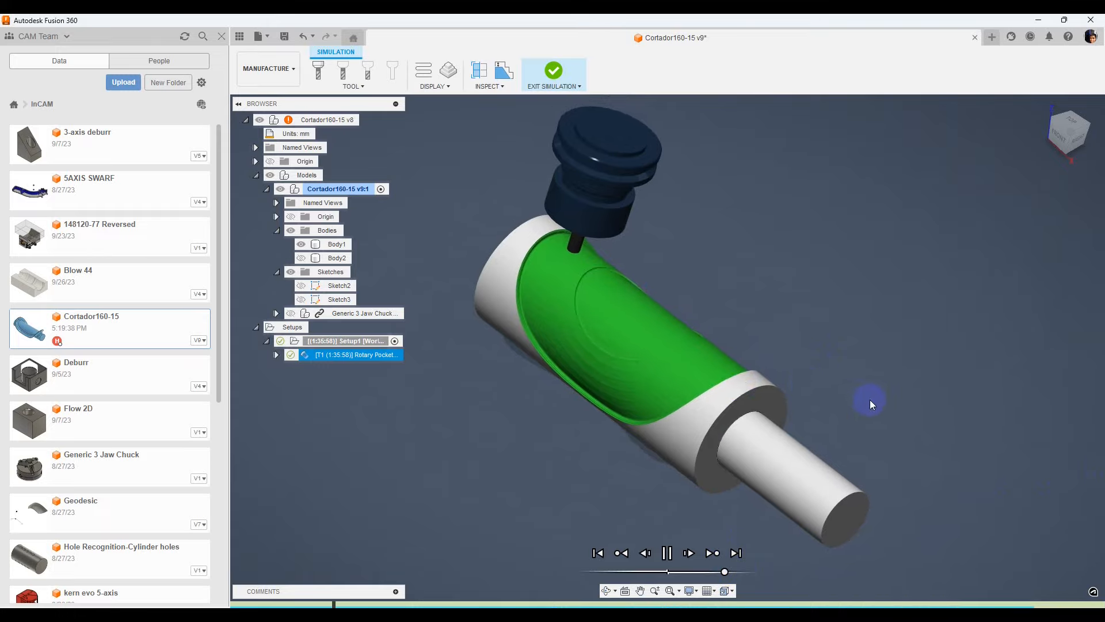